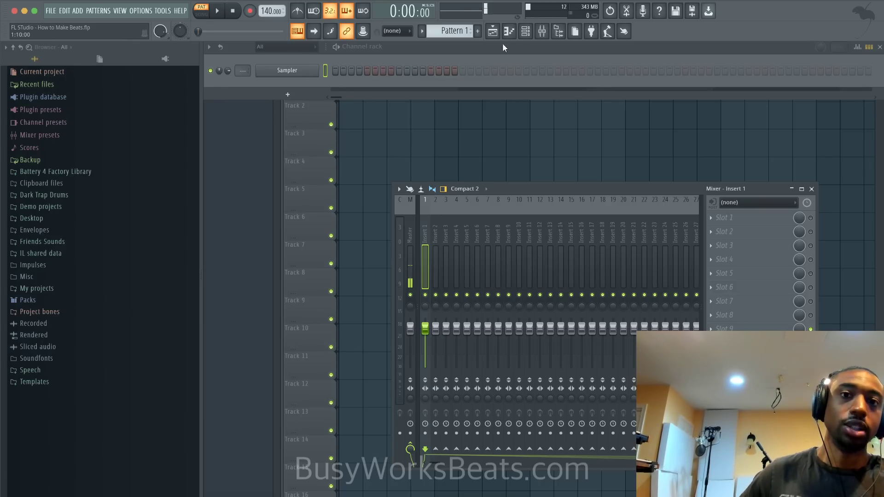
Replace the Sampler channel in the channel rack with the 3x Osc synthesizer
{"action": "left_click", "coordinate": [531, 39]}
{"action": "left_click", "coordinate": [531, 39]}
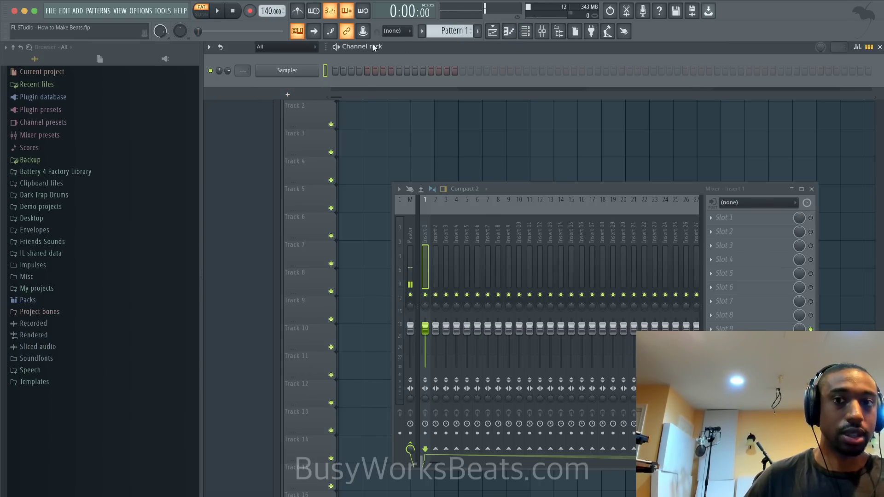
{"action": "right_click", "coordinate": [281, 71]}
{"action": "mouse_move", "coordinate": [345, 157]}
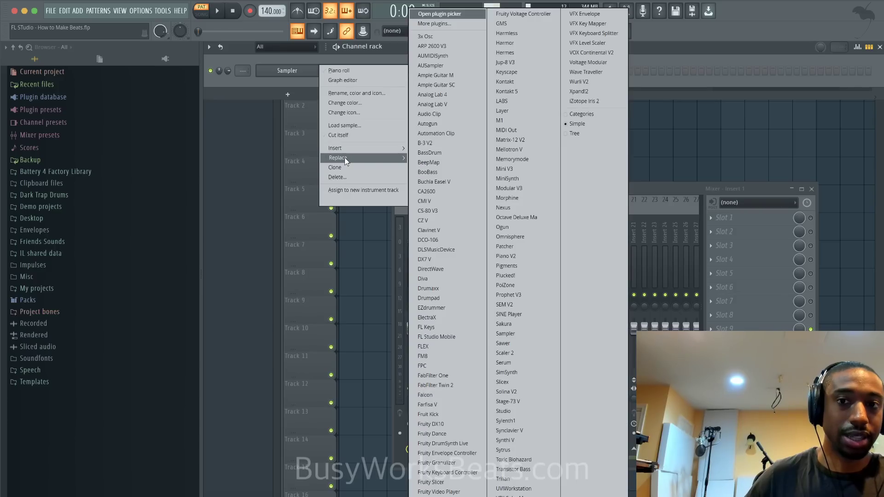
{"action": "left_click", "coordinate": [454, 36]}
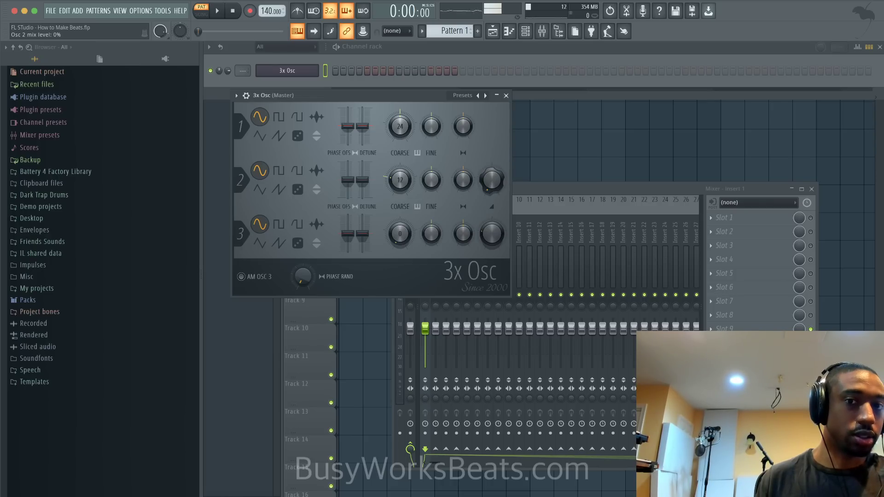
Set oscillator 2's mix level to 0% and oscillator 1's coarse pitch to +0 semitones in 3x Osc
{"action": "left_click_drag", "start_coordinate": [493, 177], "coordinate": [497, 257]}
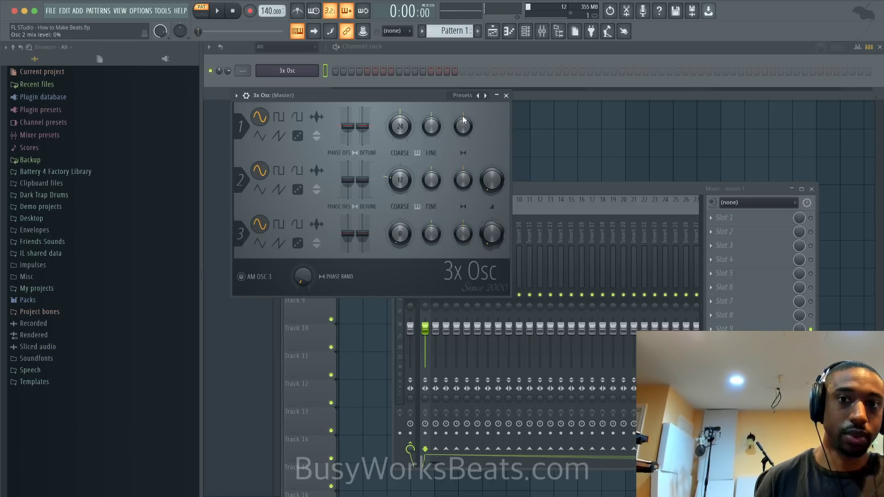
{"action": "left_click", "coordinate": [497, 186], "text": "alt"}
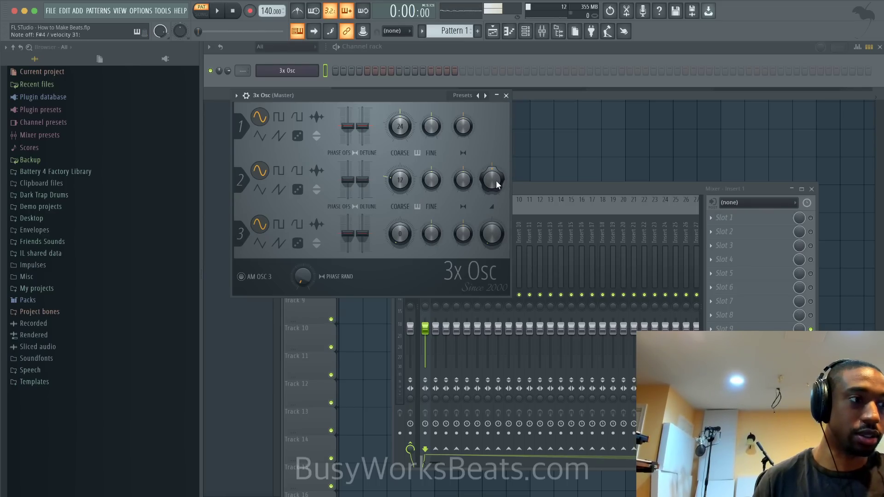
{"action": "left_click_drag", "start_coordinate": [497, 185], "coordinate": [497, 227]}
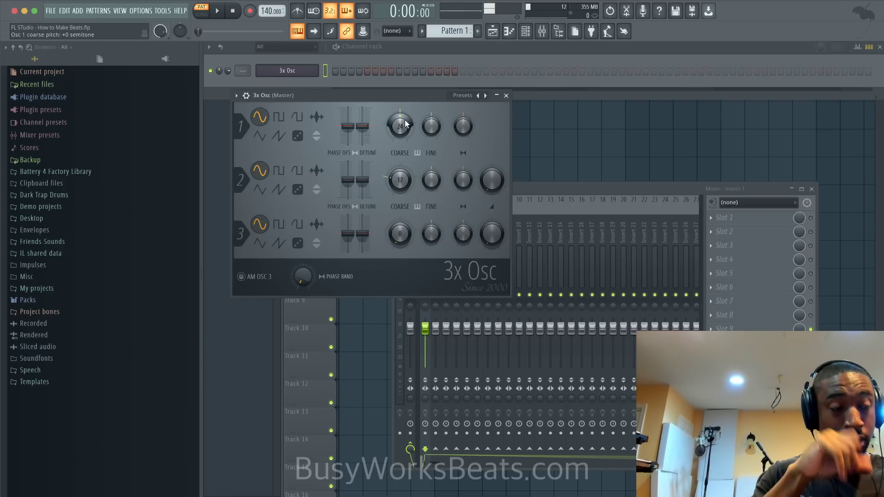
{"action": "left_click_drag", "start_coordinate": [405, 124], "coordinate": [405, 123]}
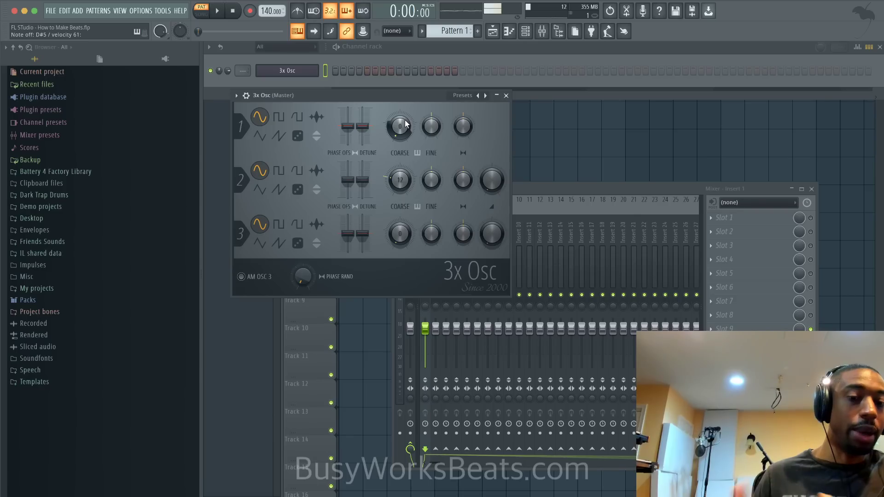
Enable Mono polyphony in the 3x Osc channel's miscellaneous settings and return to the oscillator page
{"action": "left_click", "coordinate": [246, 95]}
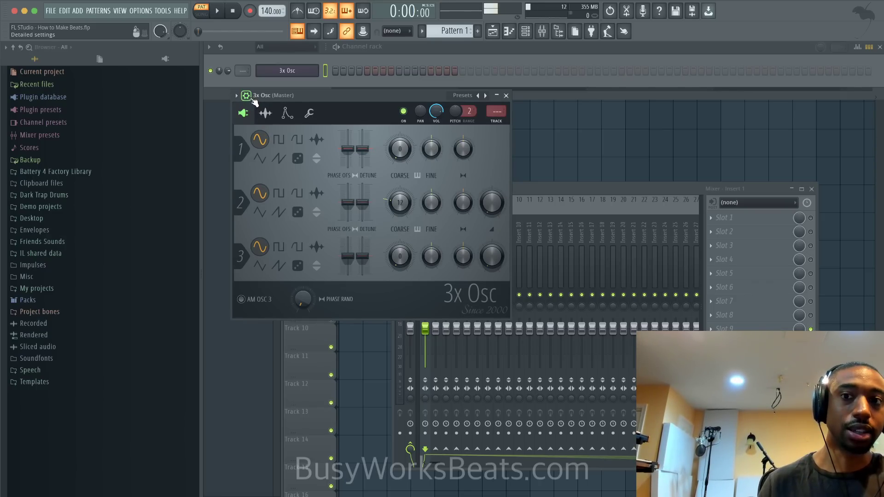
{"action": "left_click", "coordinate": [309, 112]}
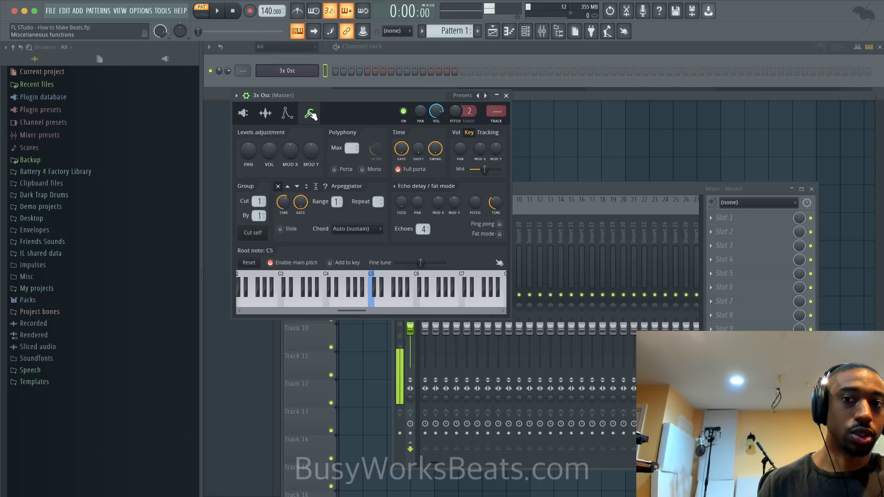
{"action": "left_click", "coordinate": [371, 171]}
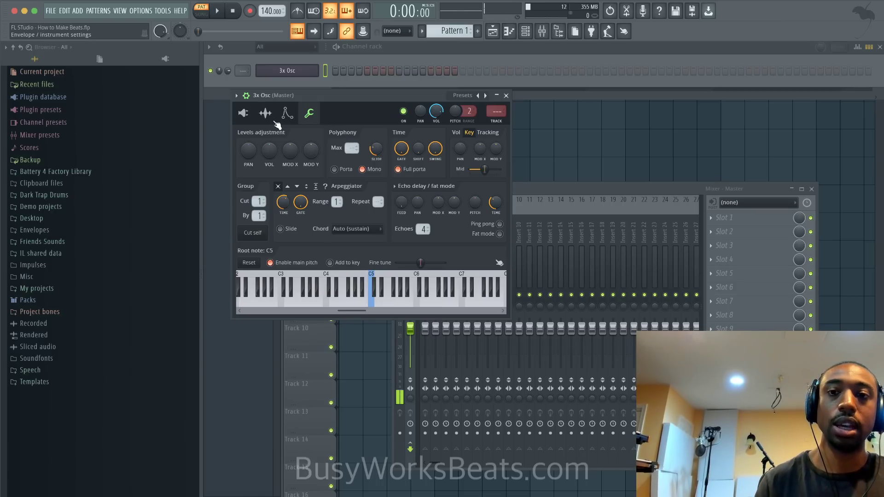
{"action": "left_click", "coordinate": [248, 116]}
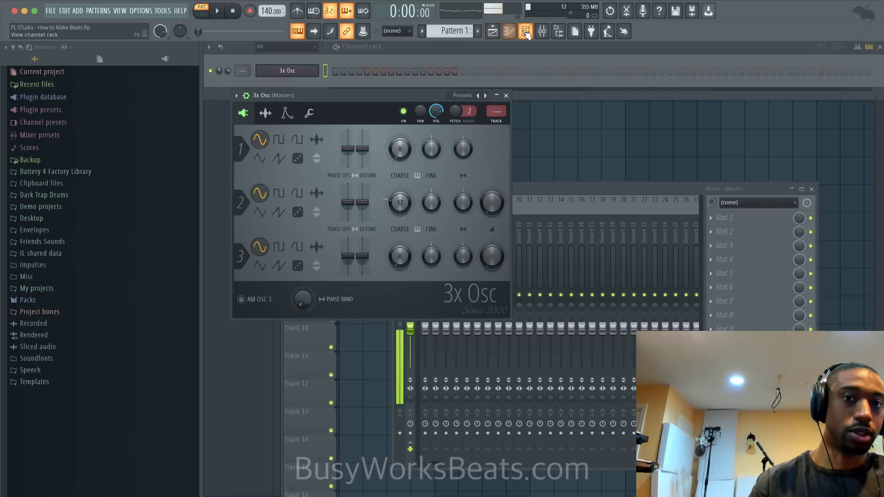
Route the 3x Osc channel to mixer track 1 and close its plugin window
{"action": "left_click", "coordinate": [354, 62]}
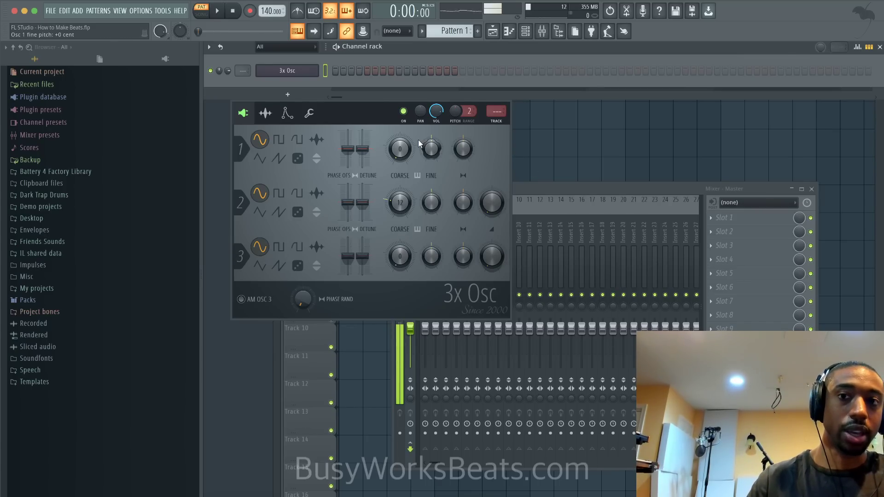
{"action": "key", "text": "ctrl+l"}
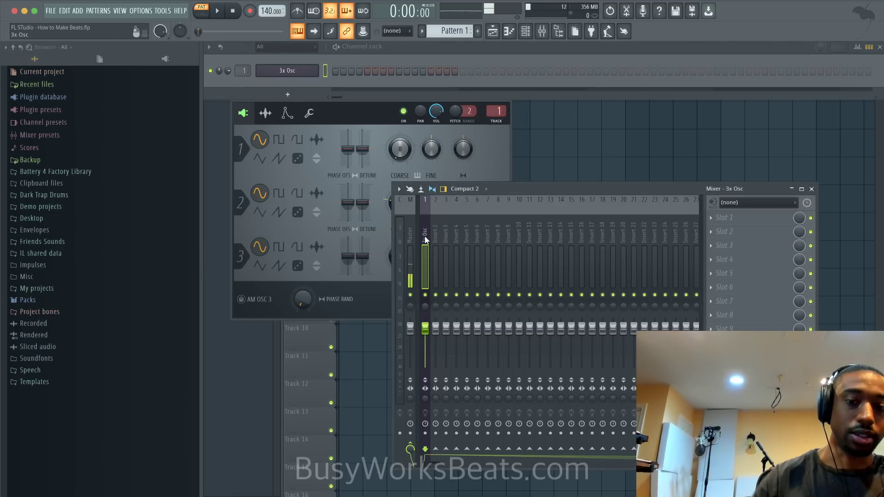
{"action": "left_click", "coordinate": [377, 117]}
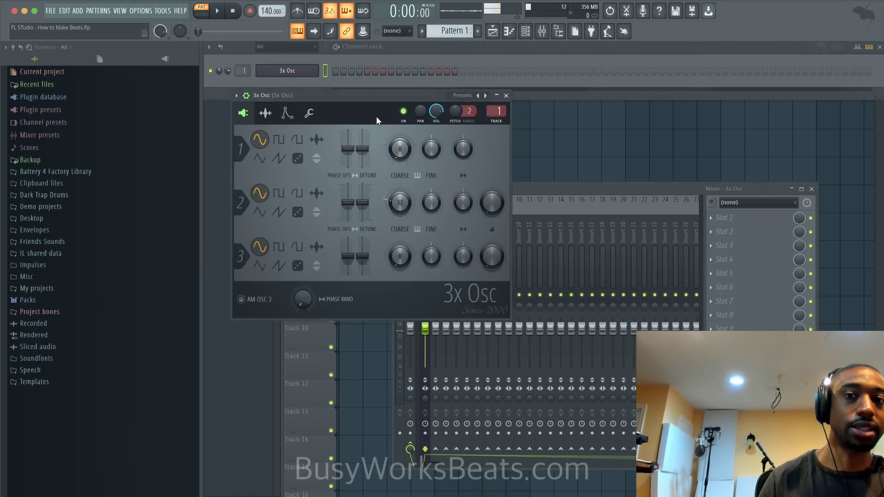
{"action": "left_click", "coordinate": [505, 95]}
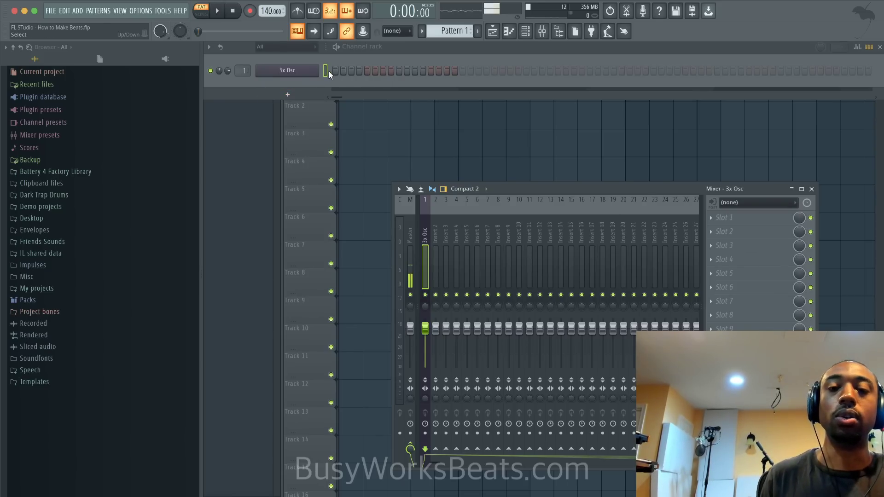
Bring the channel rack back into view and open the piano roll for the 3x Osc channel
{"action": "left_click", "coordinate": [525, 31]}
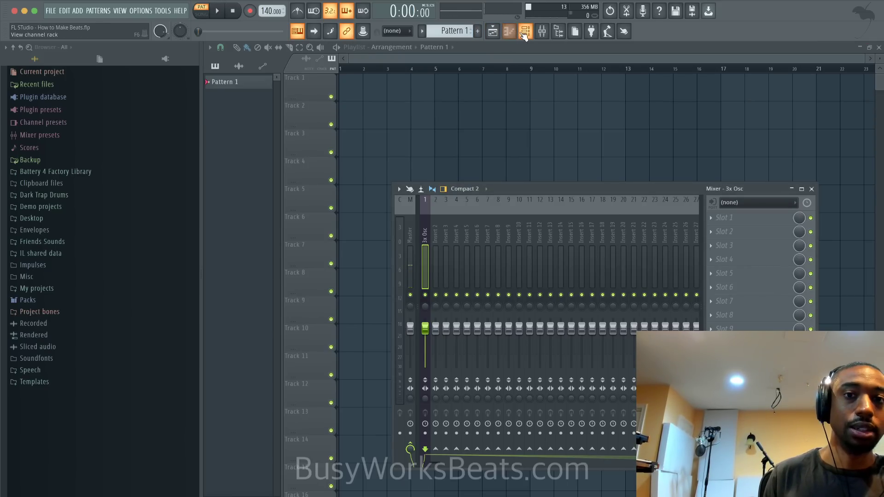
{"action": "left_click", "coordinate": [525, 32]}
{"action": "right_click", "coordinate": [305, 69]}
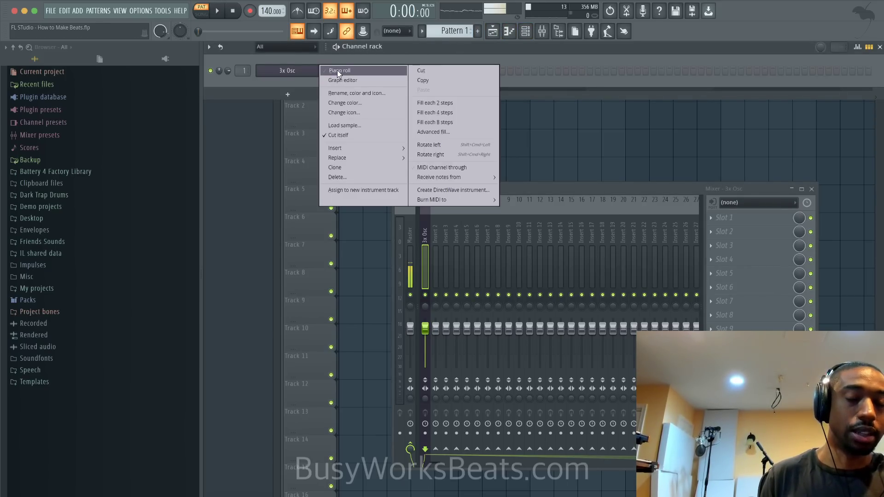
{"action": "left_click", "coordinate": [337, 70]}
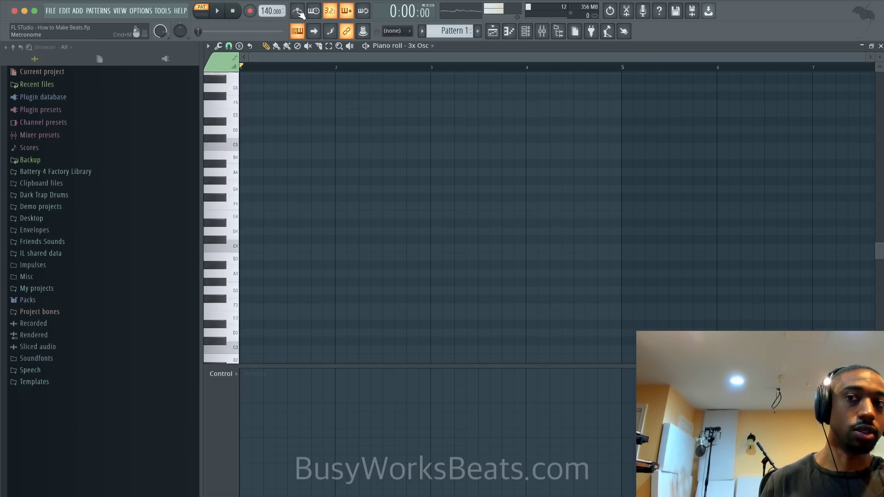
Enable the metronome and play the empty pattern briefly to hear the click
{"action": "left_click", "coordinate": [298, 12]}
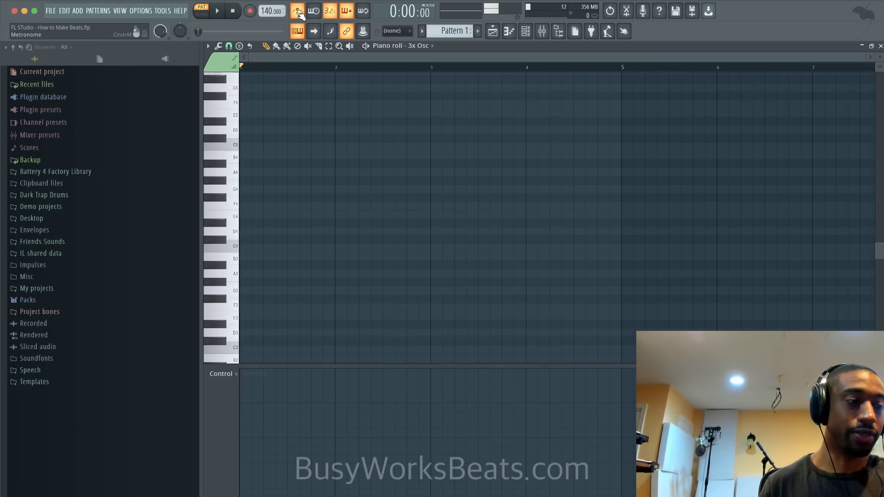
{"action": "key", "text": "space"}
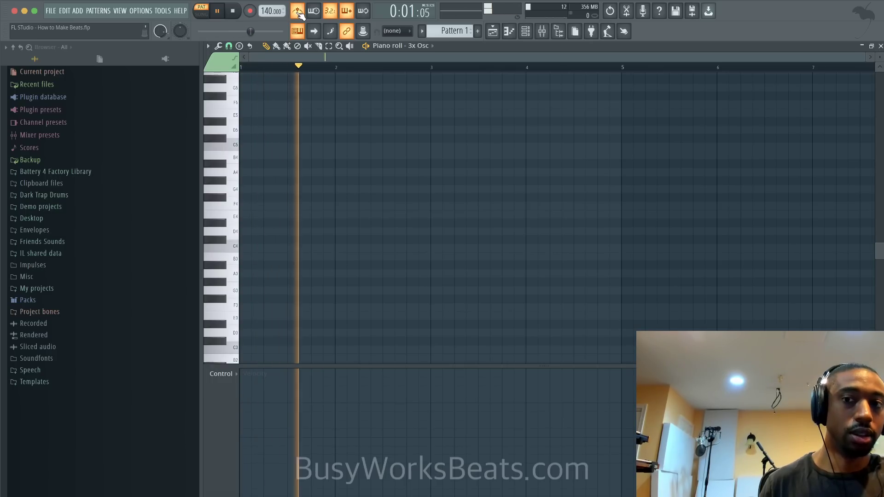
{"action": "key", "text": "space"}
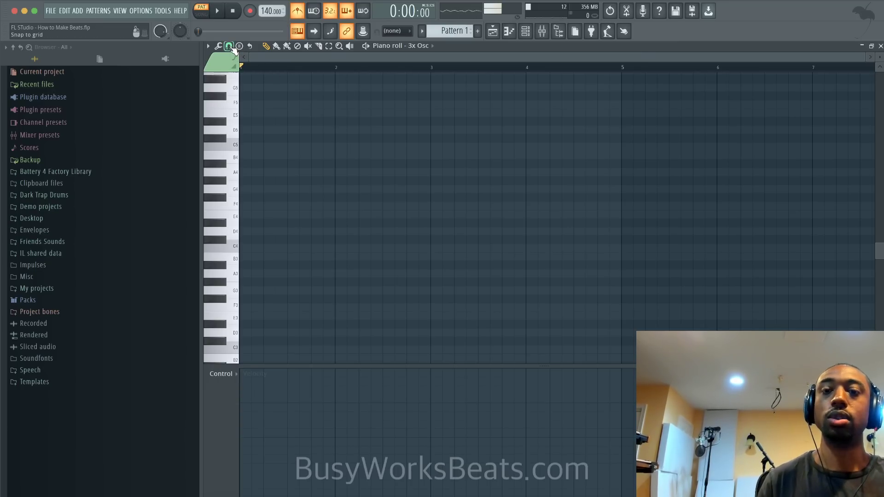
Set the piano roll's grid snap to 1/2 beat
{"action": "left_click", "coordinate": [230, 46]}
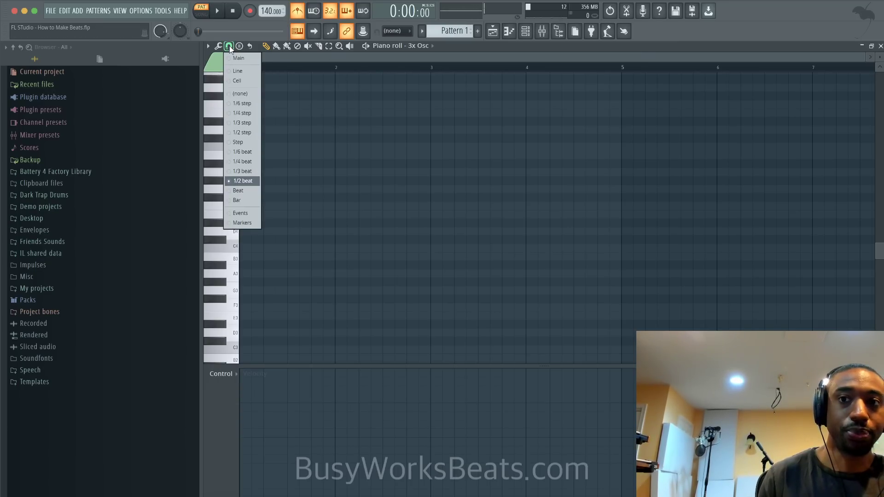
{"action": "left_click", "coordinate": [256, 181]}
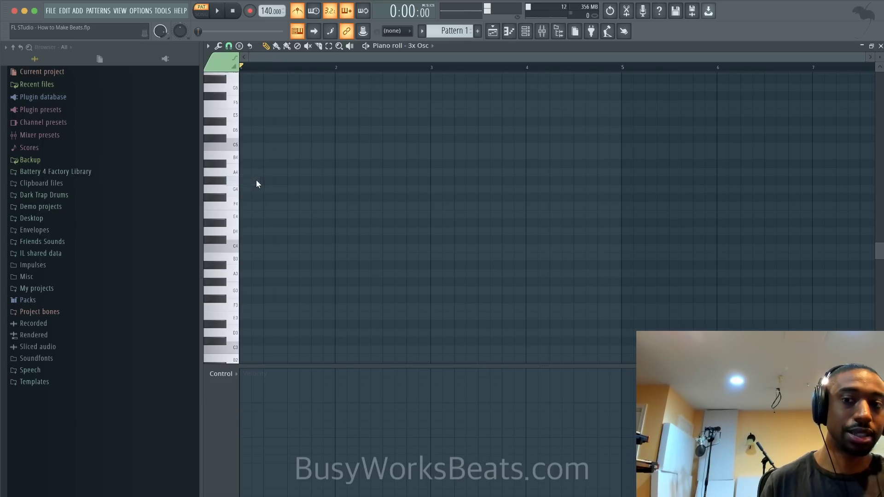
Check the piano roll's mini preview, keyboard style and ghost channel display options
{"action": "left_click", "coordinate": [208, 47]}
{"action": "mouse_move", "coordinate": [227, 98]}
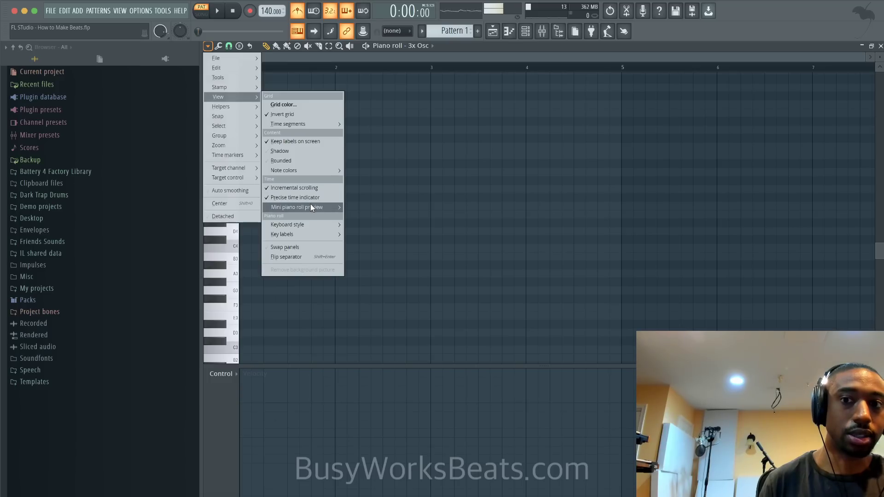
{"action": "mouse_move", "coordinate": [317, 208]}
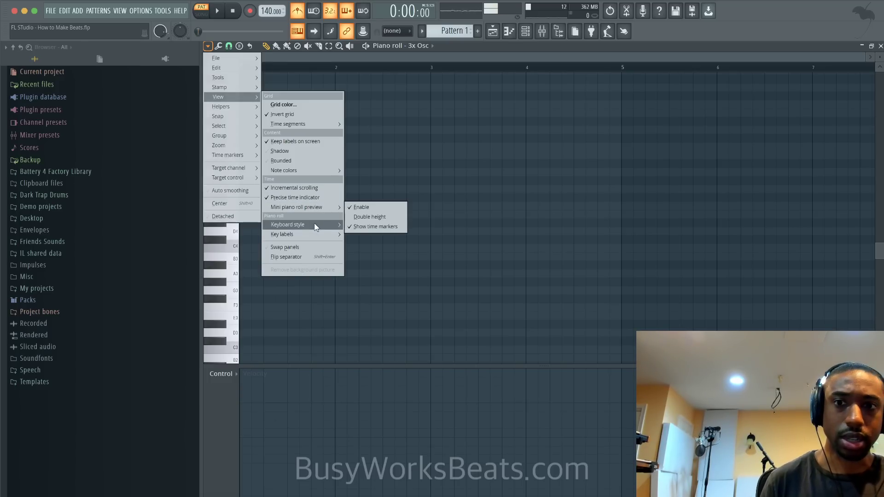
{"action": "mouse_move", "coordinate": [314, 225]}
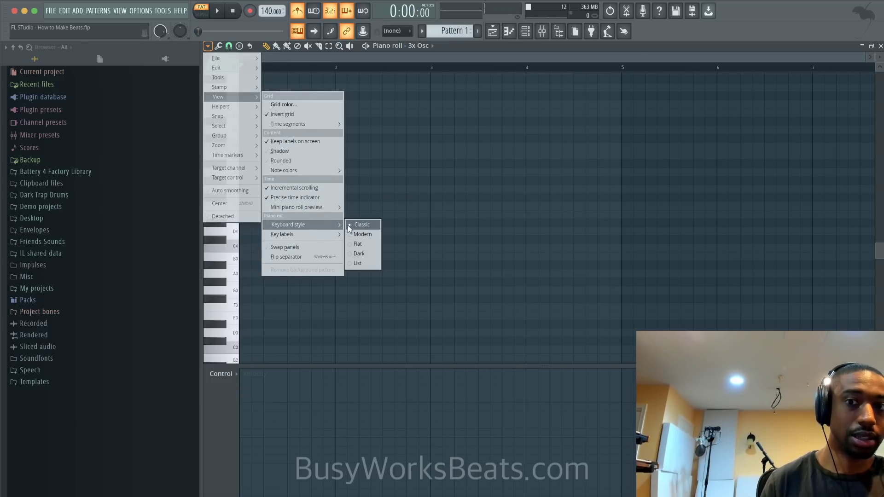
{"action": "mouse_move", "coordinate": [328, 238]}
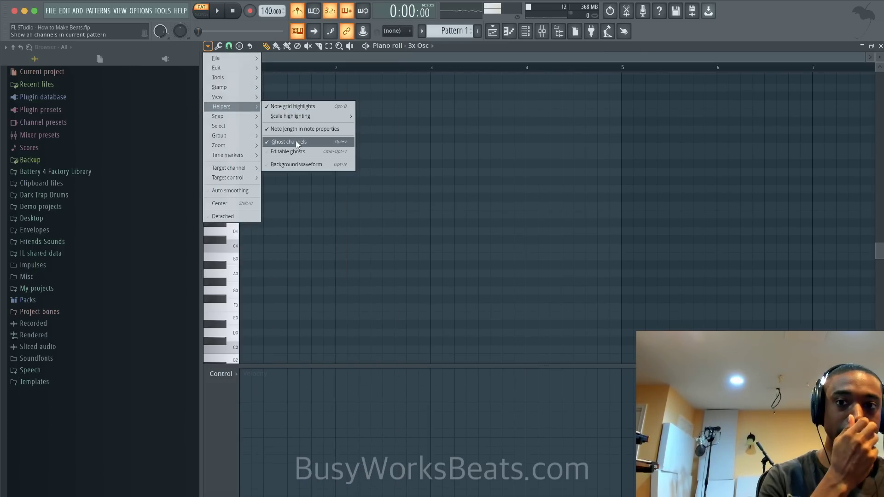
{"action": "left_click", "coordinate": [469, 156]}
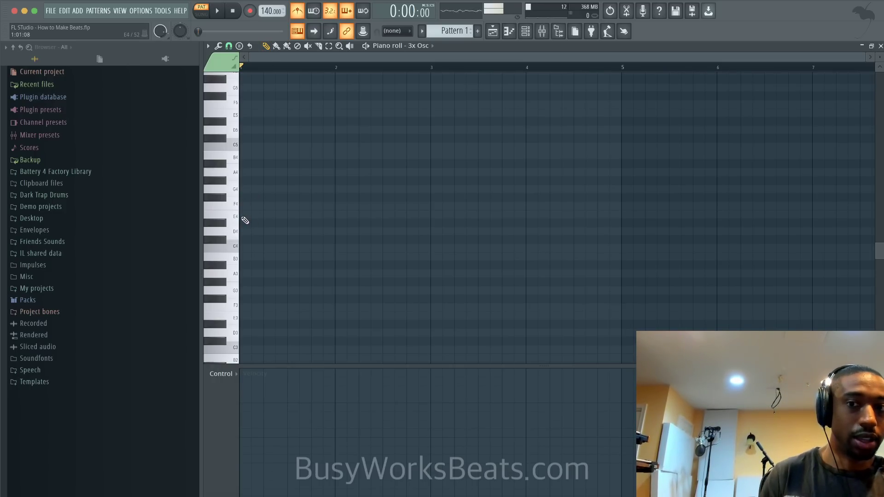
Place an E4 note at the start of bar 1, extend it to one full bar, and play it back
{"action": "left_click", "coordinate": [242, 215]}
{"action": "left_click_drag", "start_coordinate": [248, 215], "coordinate": [329, 217]}
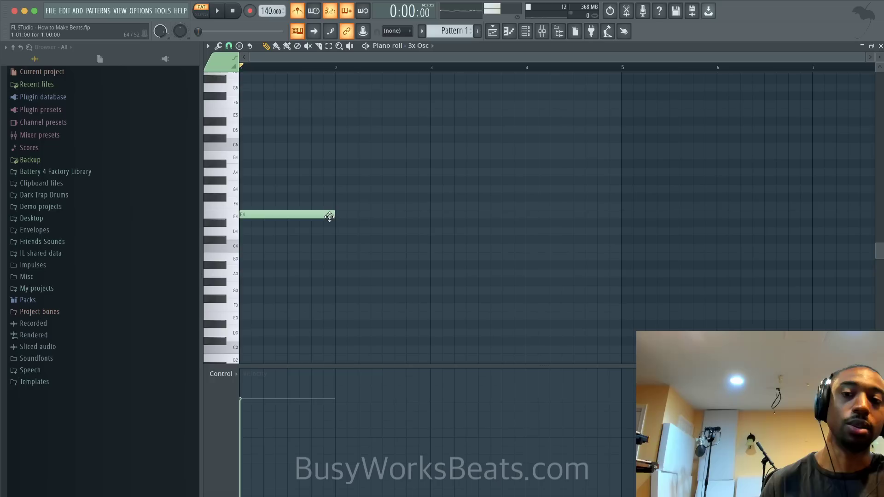
{"action": "key", "text": "space"}
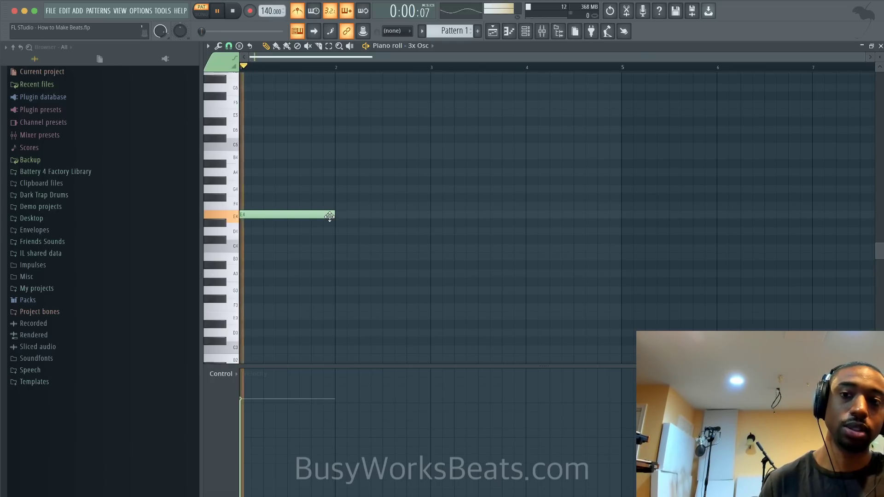
{"action": "key", "text": "space"}
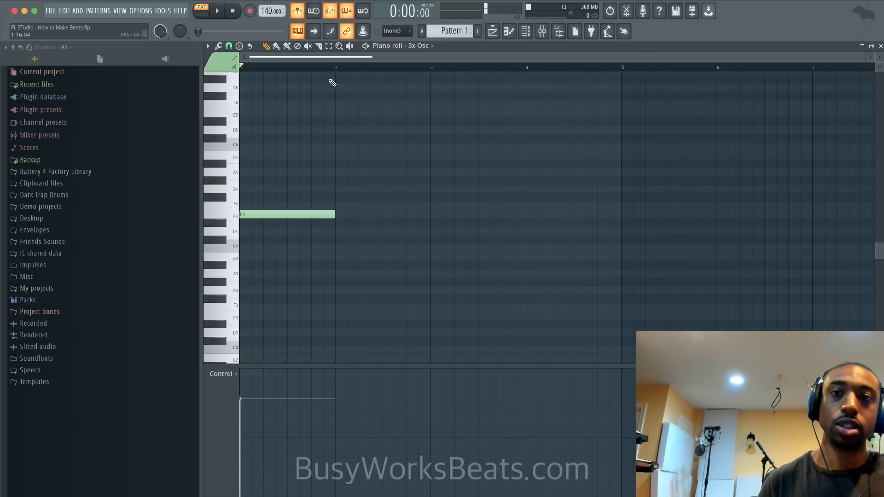
Replay the pattern from the start to hear the one-bar E4 note against the metronome
{"action": "left_click", "coordinate": [270, 214]}
{"action": "left_click", "coordinate": [269, 215]}
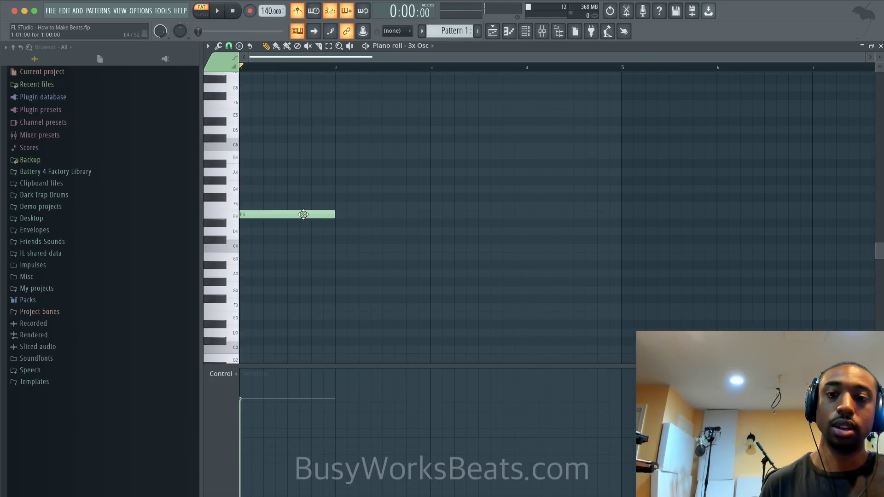
{"action": "key", "text": "space"}
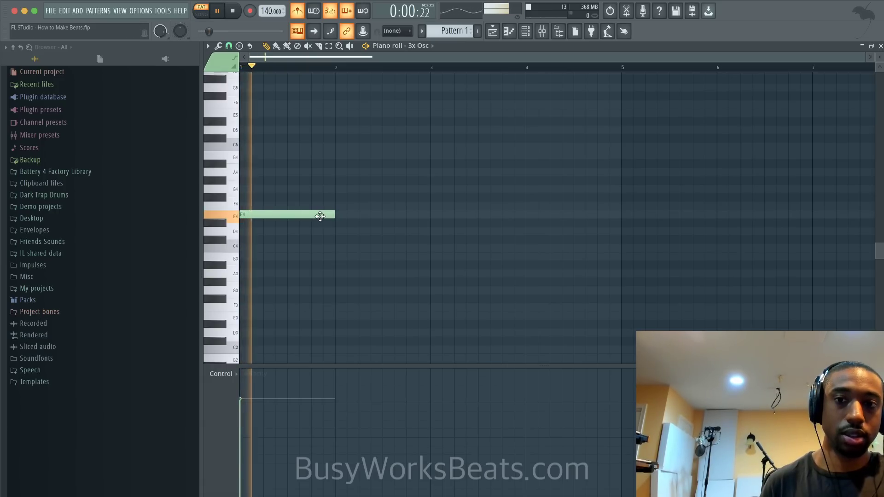
{"action": "key", "text": "space"}
{"action": "mouse_move", "coordinate": [335, 212]}
{"action": "left_mouse_down"}
{"action": "mouse_move", "coordinate": [320, 213]}
{"action": "mouse_move", "coordinate": [335, 213]}
{"action": "left_mouse_up"}
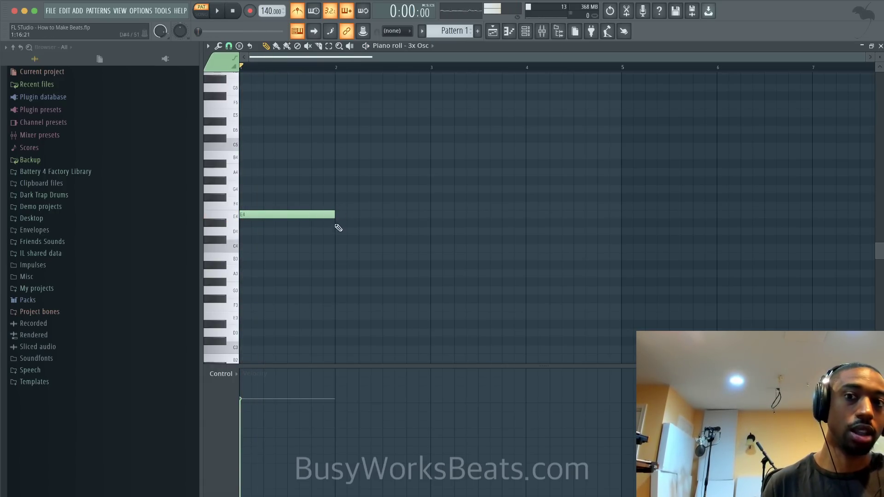
{"action": "key", "text": "space"}
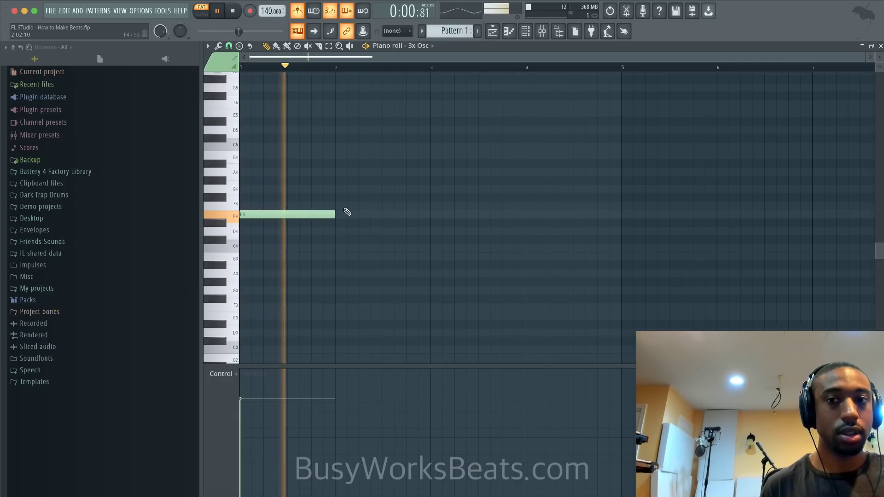
Place a one-bar F#4 note at bar 2 and transpose both notes up one octave, playing back the result
{"action": "key", "text": "space"}
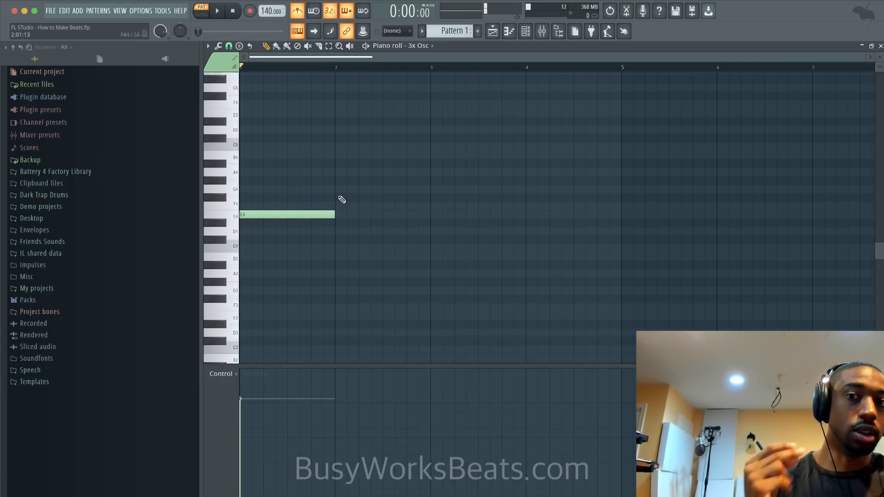
{"action": "mouse_move", "coordinate": [337, 165]}
{"action": "left_mouse_down"}
{"action": "mouse_move", "coordinate": [342, 203]}
{"action": "mouse_move", "coordinate": [343, 195]}
{"action": "left_mouse_up"}
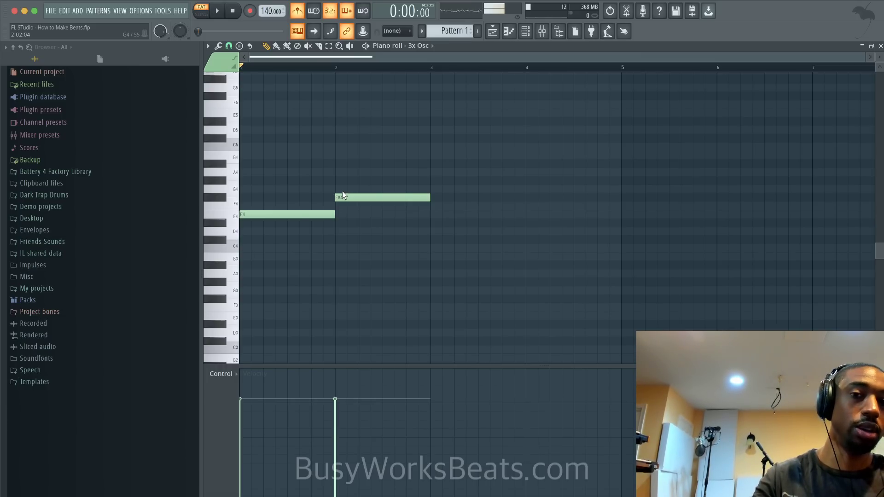
{"action": "key", "text": "ctrl+Up"}
{"action": "scroll", "coordinate": [342, 191], "scroll_direction": "up", "scroll_amount": 4}
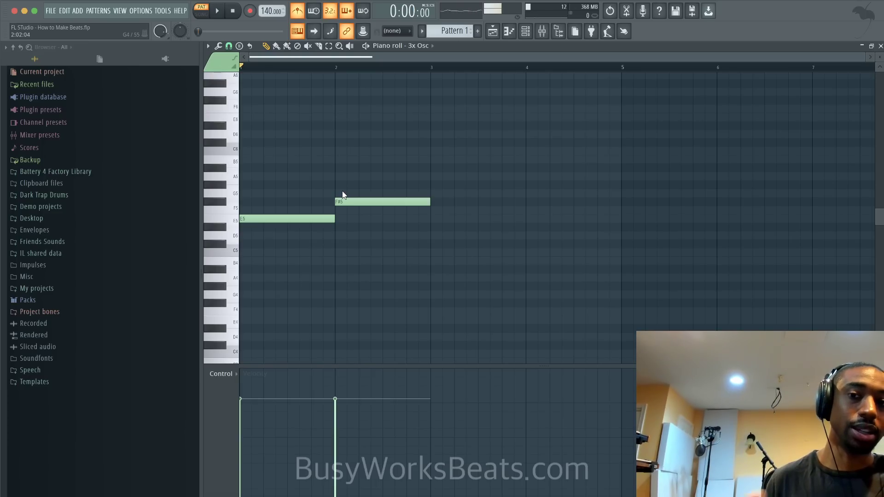
{"action": "key", "text": "space"}
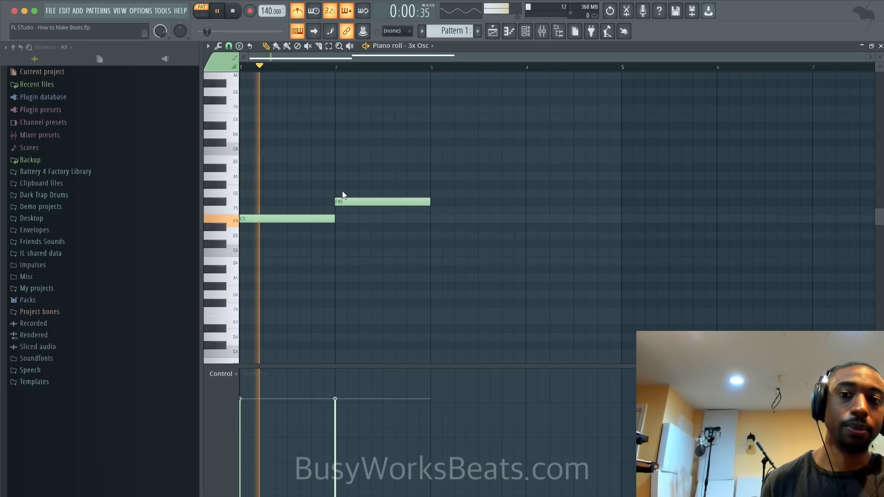
{"action": "key", "text": "space"}
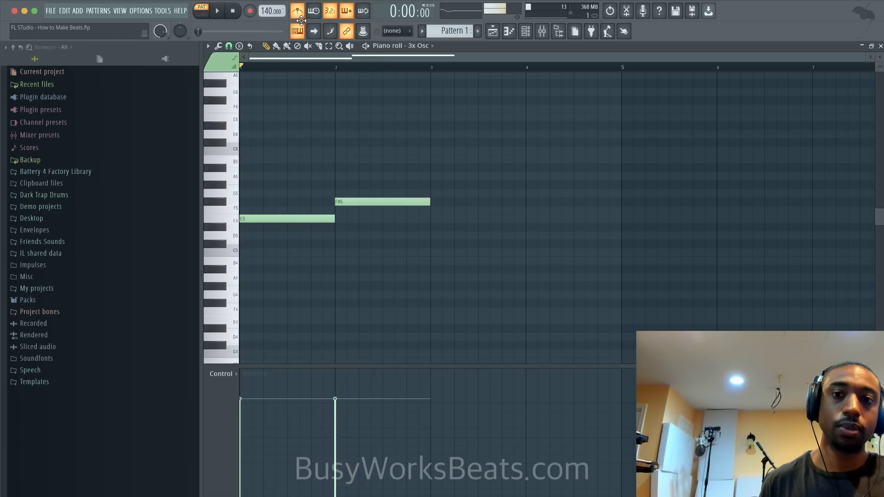
Move the bar 2 note up to G5 and play back the two-note melody
{"action": "left_click_drag", "start_coordinate": [348, 199], "coordinate": [353, 192]}
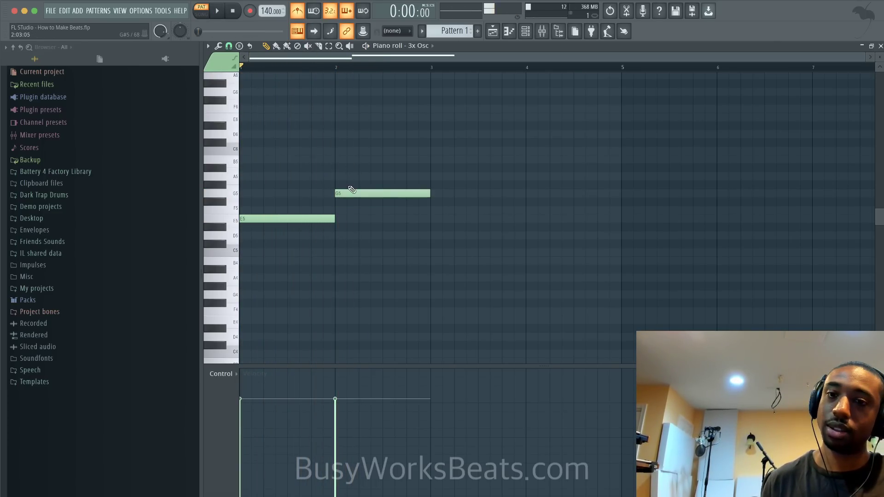
{"action": "key", "text": "space"}
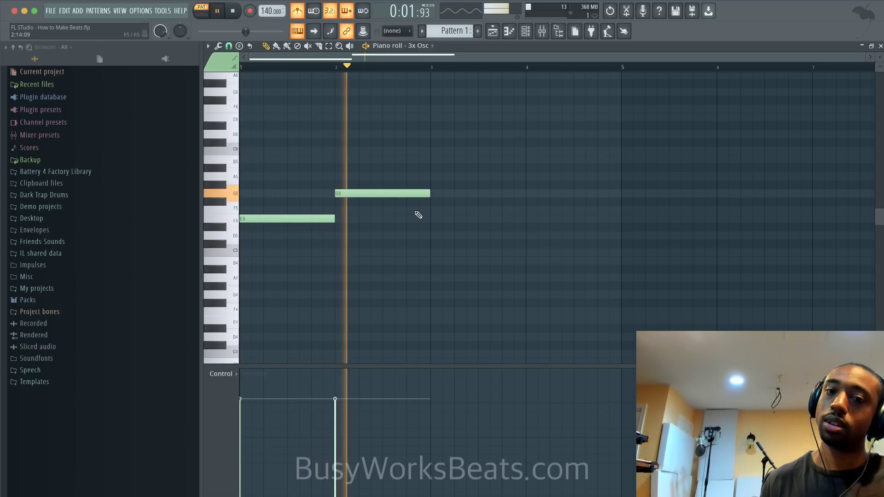
{"action": "key", "text": "space"}
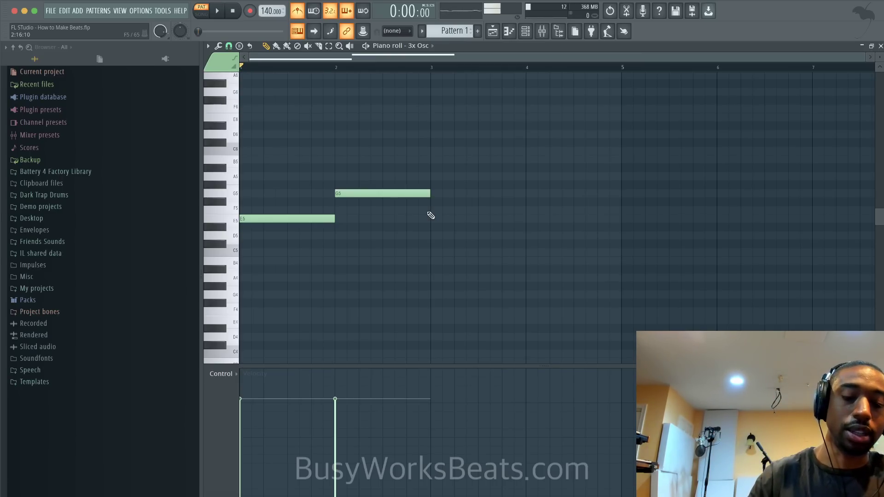
Transpose both notes down an octave and back up, playing the pattern at each pitch to compare them
{"action": "key", "text": "ctrl+Down"}
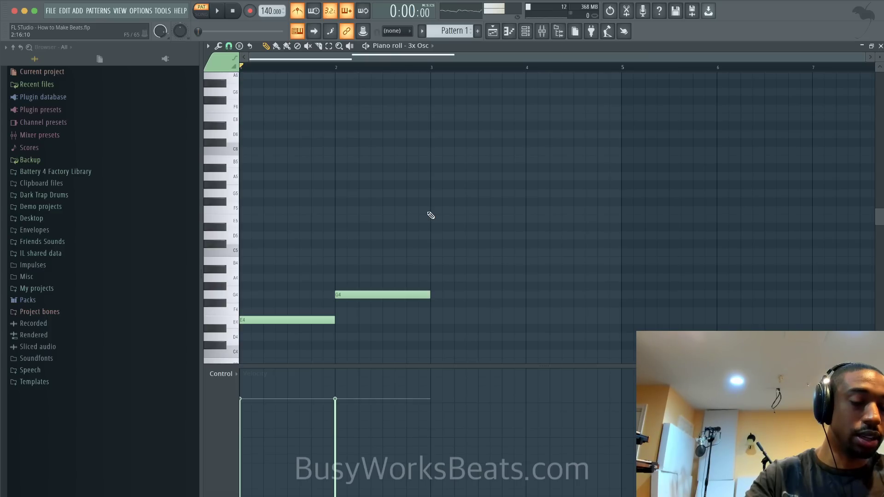
{"action": "key", "text": "space"}
{"action": "key", "text": "space"}
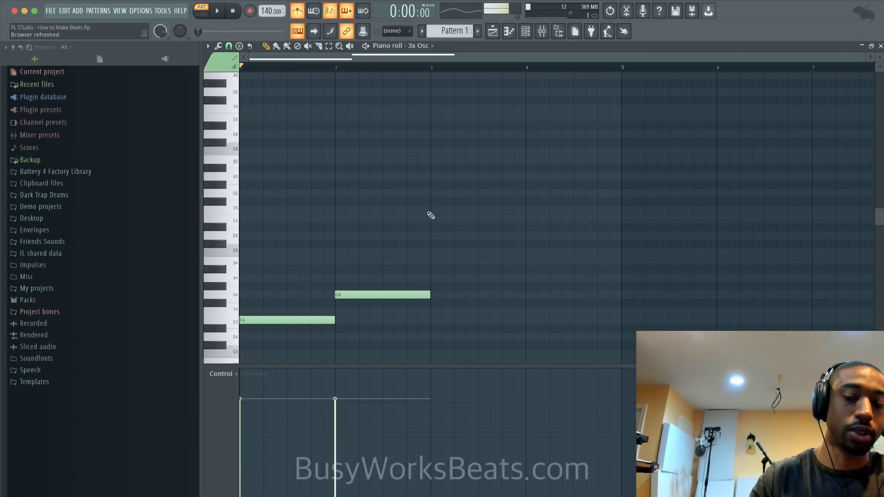
{"action": "key", "text": "ctrl+Up"}
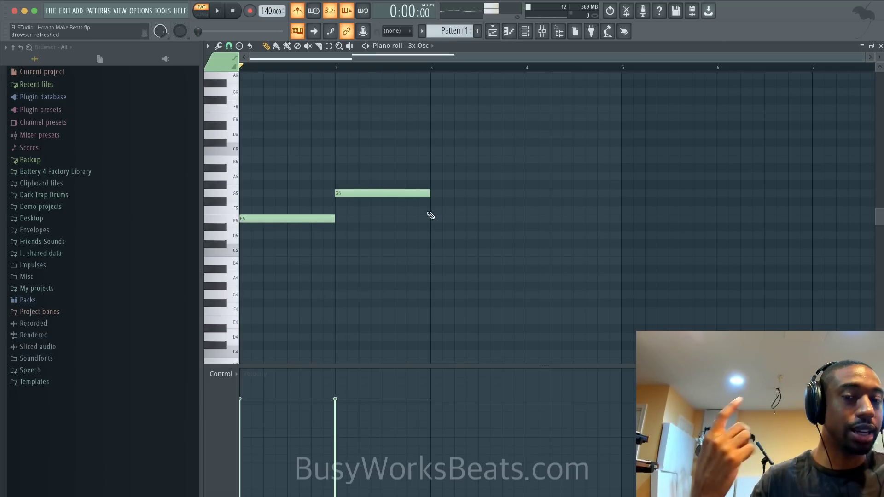
{"action": "key", "text": "space"}
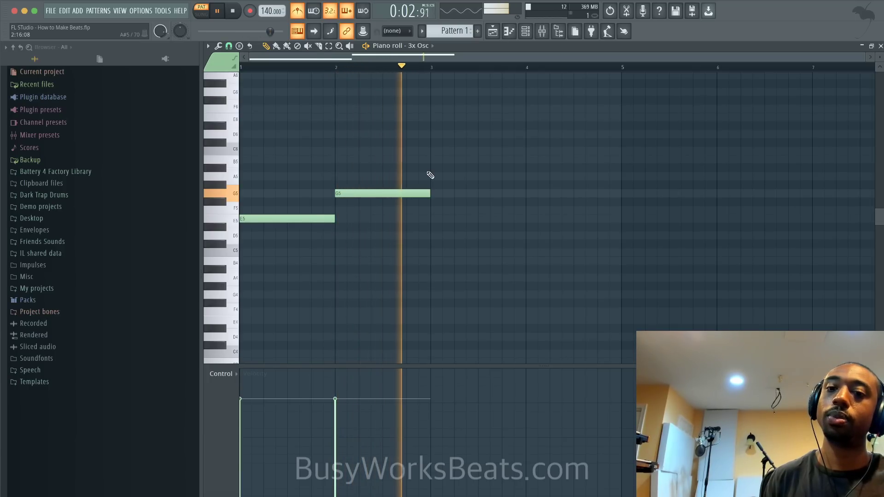
{"action": "key", "text": "space"}
Add a one-bar B4 note at bar 3 and a one-bar C5 note at bar 4, and play the pattern
{"action": "left_click_drag", "start_coordinate": [435, 255], "coordinate": [433, 260]}
{"action": "left_click", "coordinate": [530, 253]}
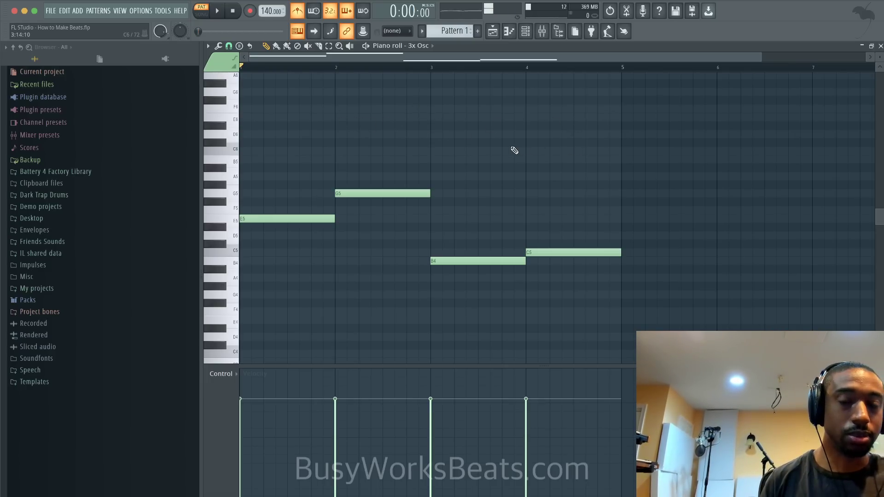
{"action": "key", "text": "space"}
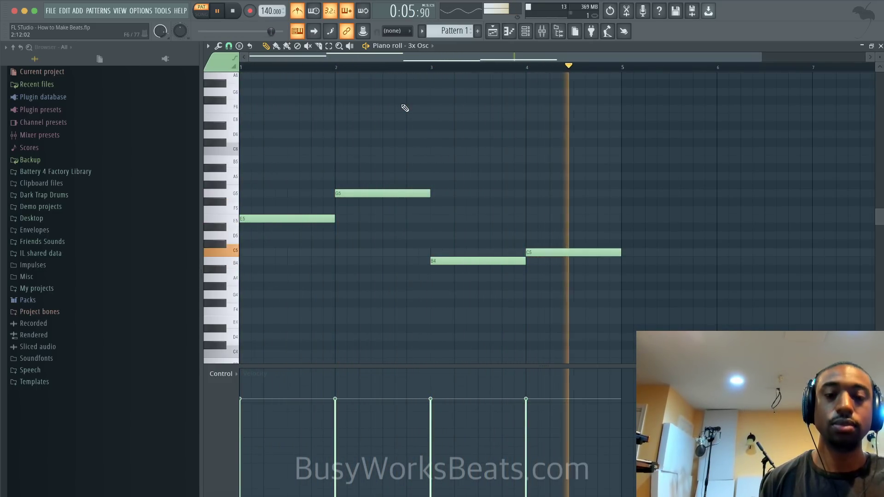
{"action": "key", "text": "space"}
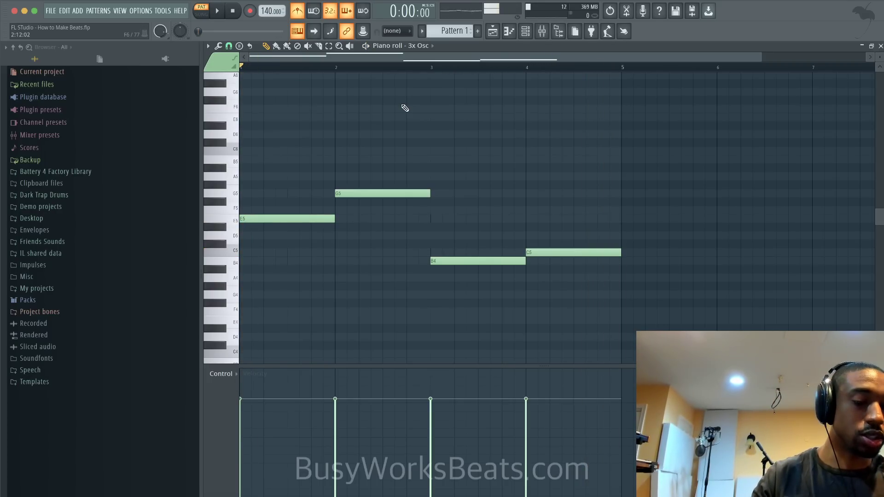
Transpose all four notes down one octave and play back the four-bar pattern
{"action": "key", "text": "ctrl+Down"}
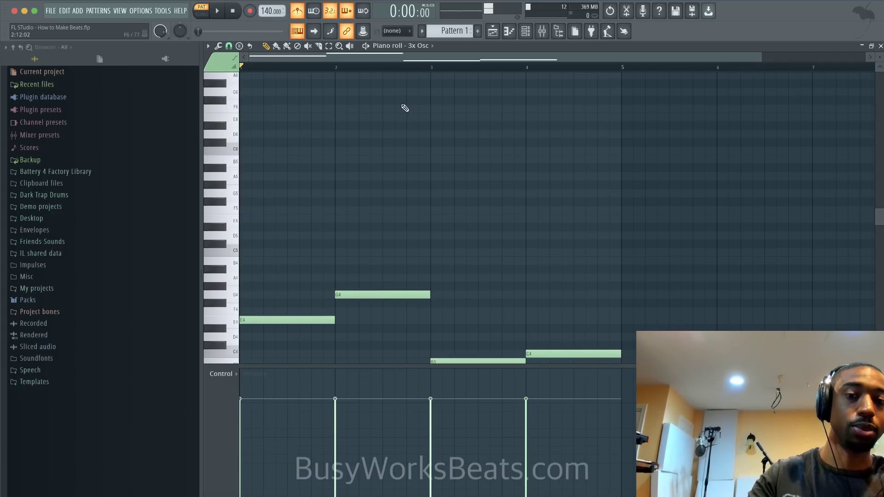
{"action": "key", "text": "space"}
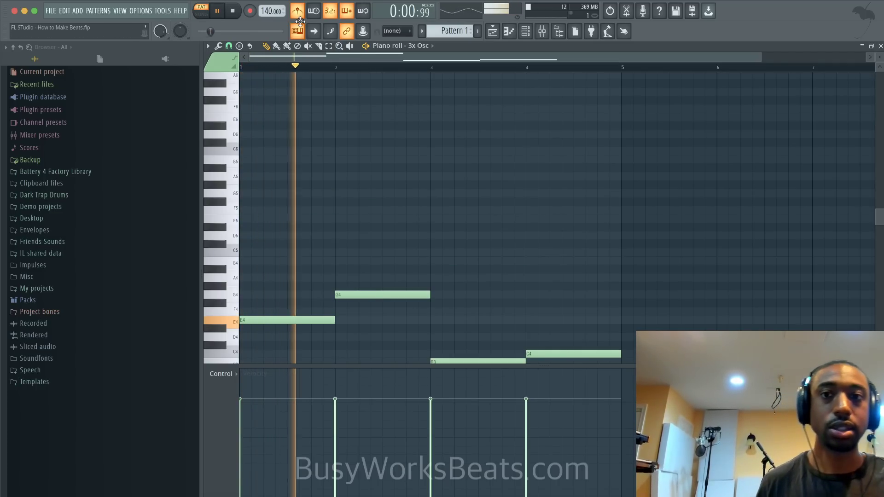
{"action": "scroll", "coordinate": [396, 123], "scroll_direction": "down", "scroll_amount": 2}
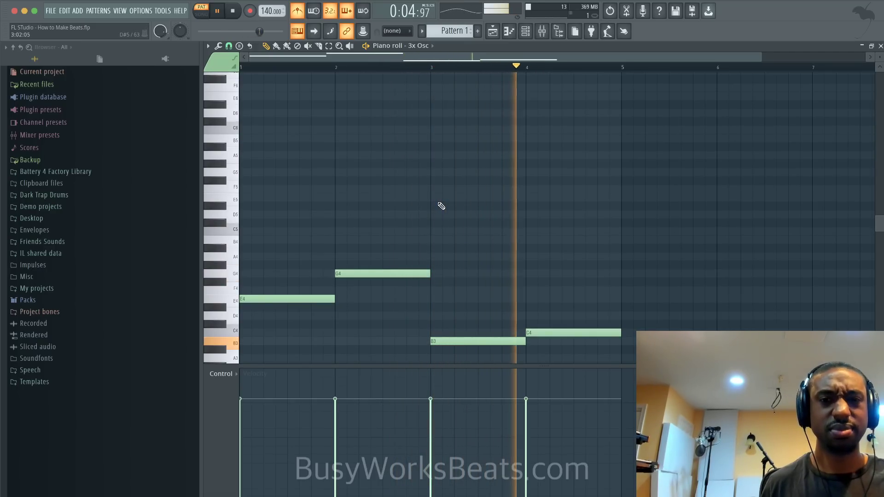
{"action": "key", "text": "space"}
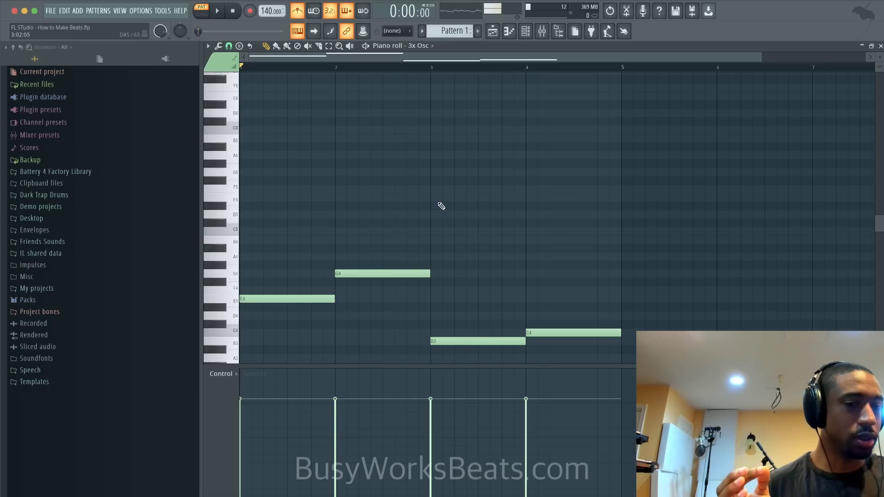
{"action": "key", "text": "space"}
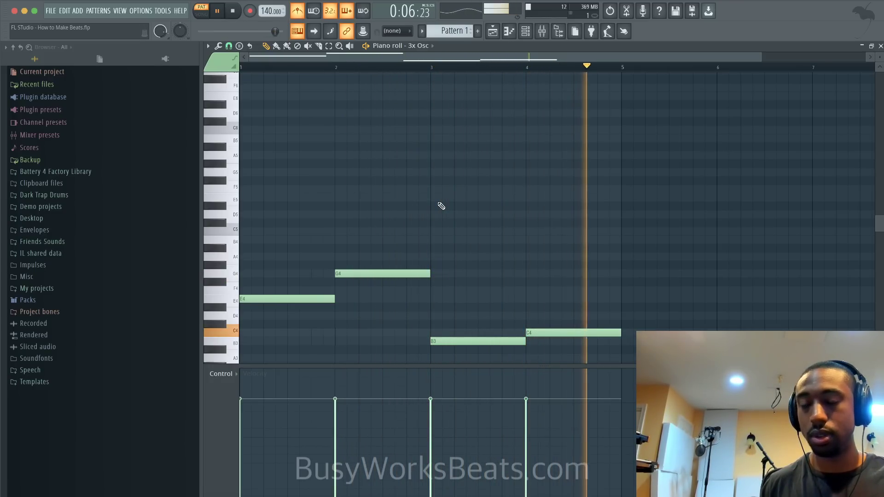
{"action": "key", "text": "space"}
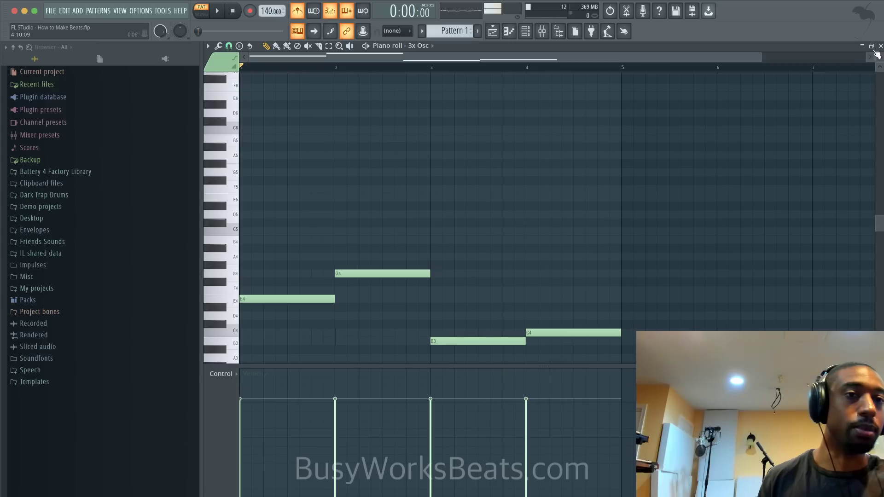
Close the piano roll and bring the mixer to the front
{"action": "left_click", "coordinate": [880, 46]}
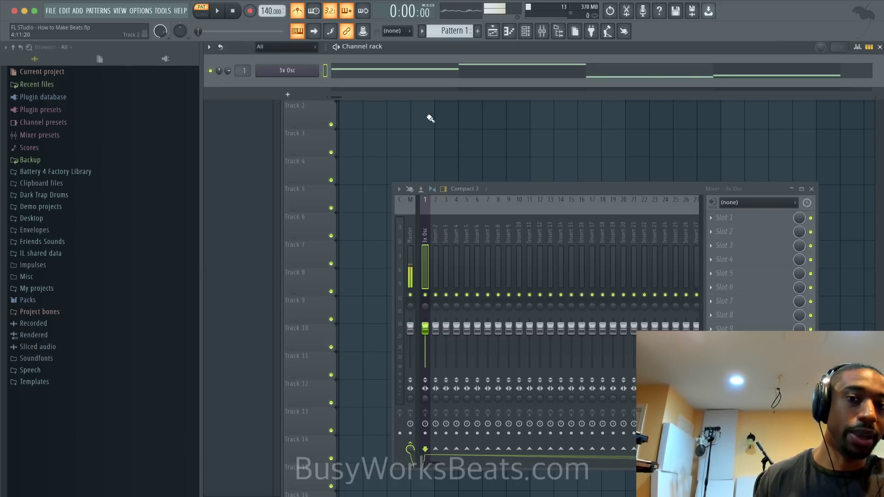
{"action": "left_click", "coordinate": [542, 32]}
{"action": "left_click", "coordinate": [542, 32]}
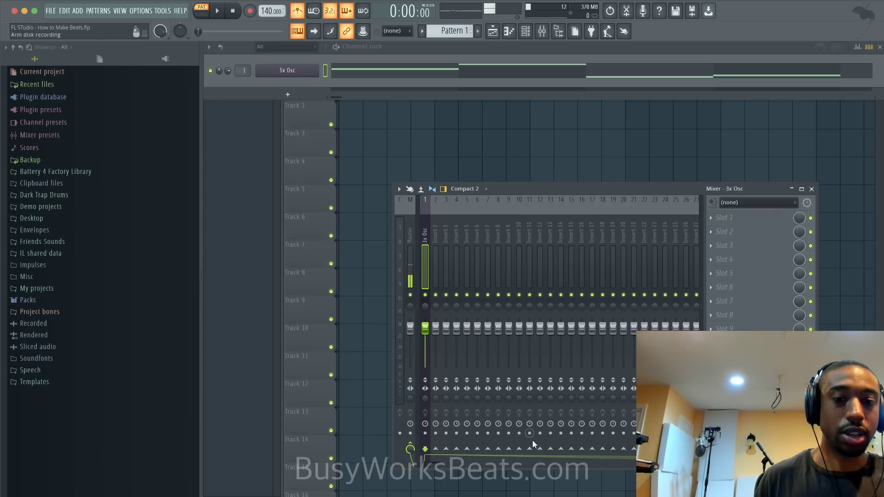
Switch to Streamlabs OBS and check the webcam source's video capture device properties, cancelling without changes
{"action": "left_click", "coordinate": [533, 495]}
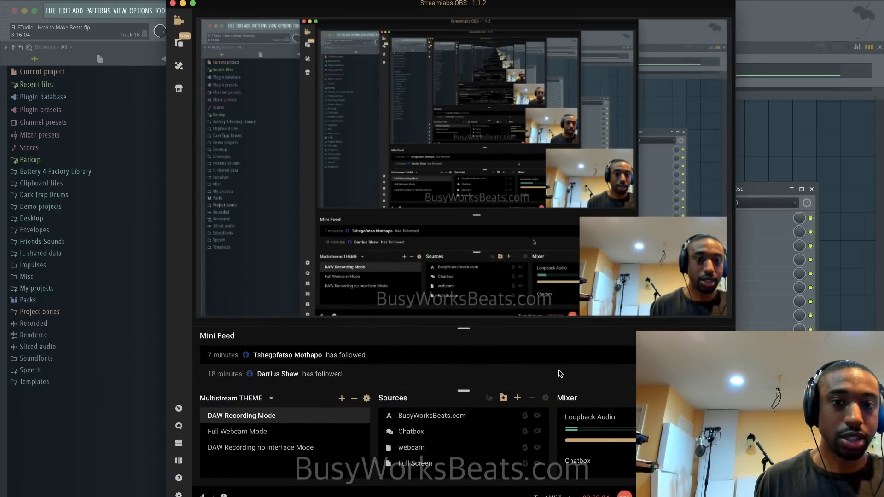
{"action": "left_click", "coordinate": [460, 447]}
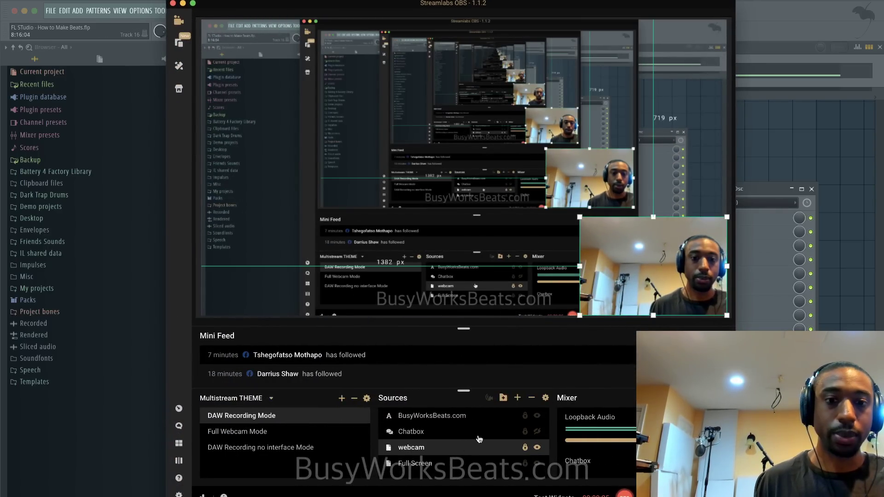
{"action": "left_click", "coordinate": [545, 398]}
{"action": "left_click", "coordinate": [546, 440]}
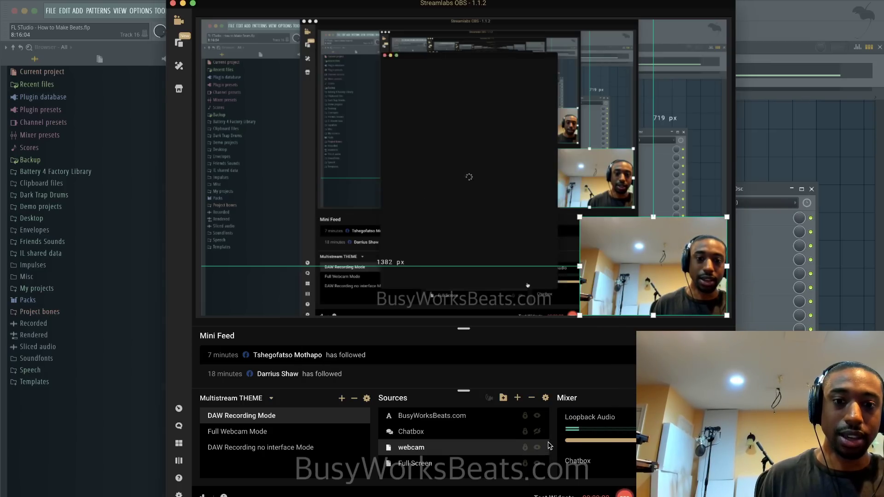
{"action": "right_click", "coordinate": [482, 451]}
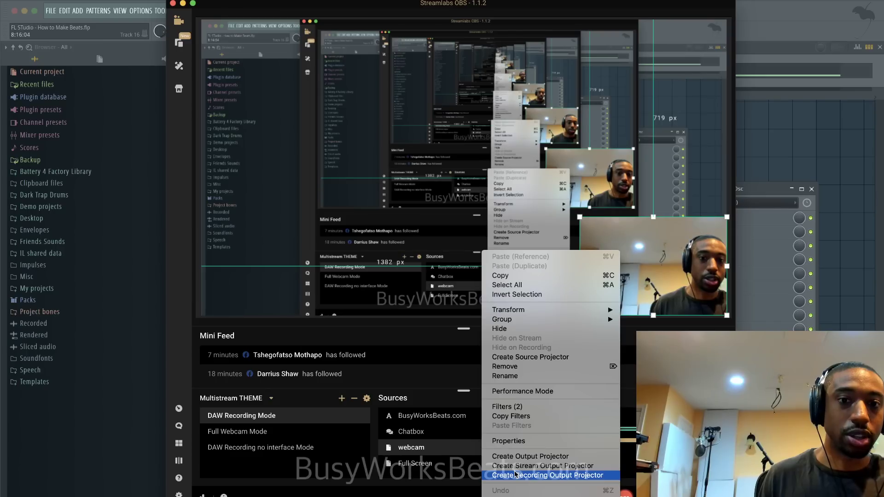
{"action": "left_click", "coordinate": [523, 440]}
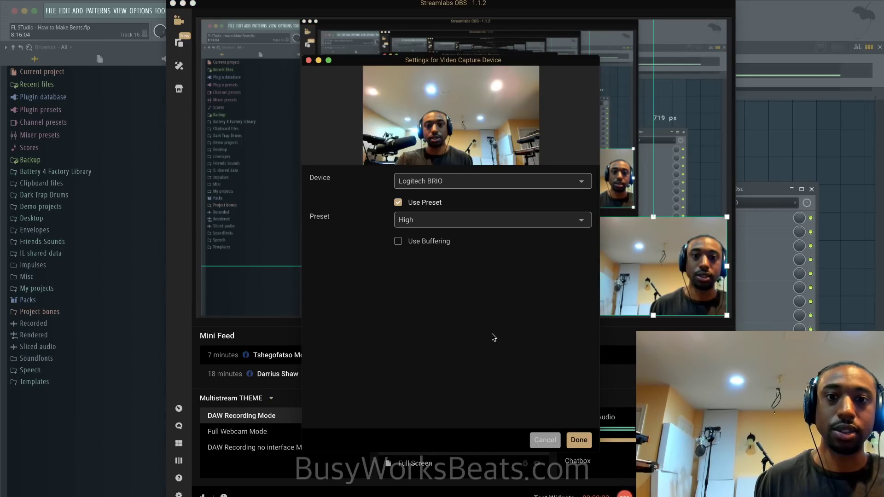
{"action": "left_click", "coordinate": [545, 440]}
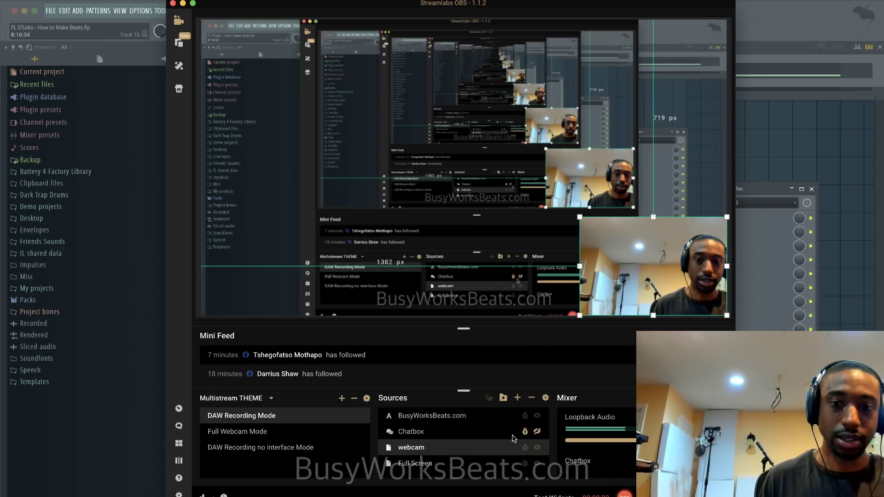
Open the webcam source's Color Correction (1) filter and raise its saturation to 4.72, keeping the webcam preview in view
{"action": "right_click", "coordinate": [466, 445]}
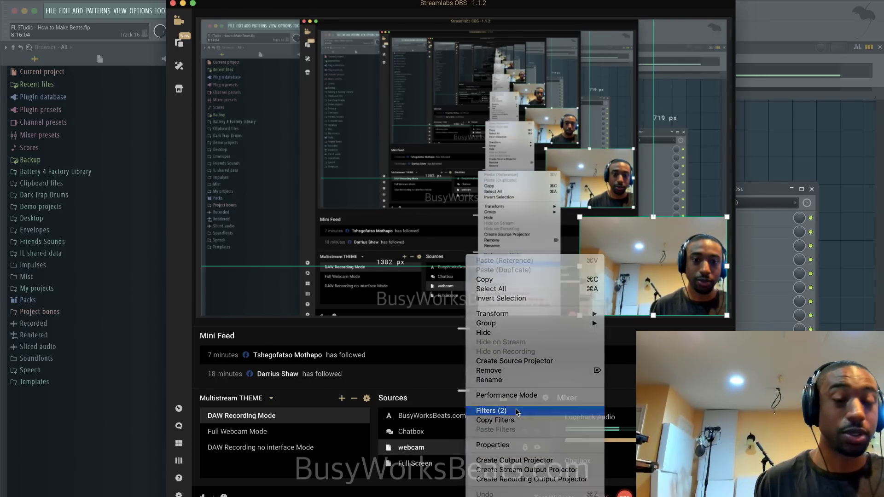
{"action": "left_click", "coordinate": [507, 360]}
{"action": "left_click", "coordinate": [301, 293]}
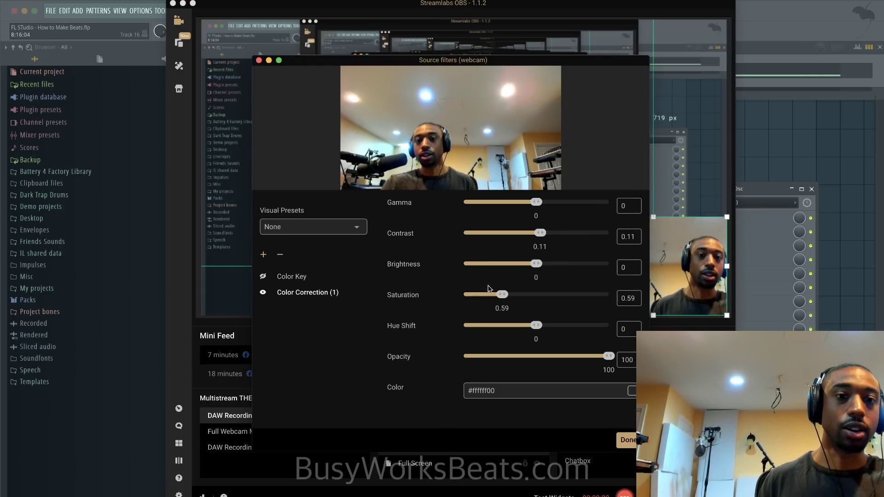
{"action": "left_click", "coordinate": [623, 297]}
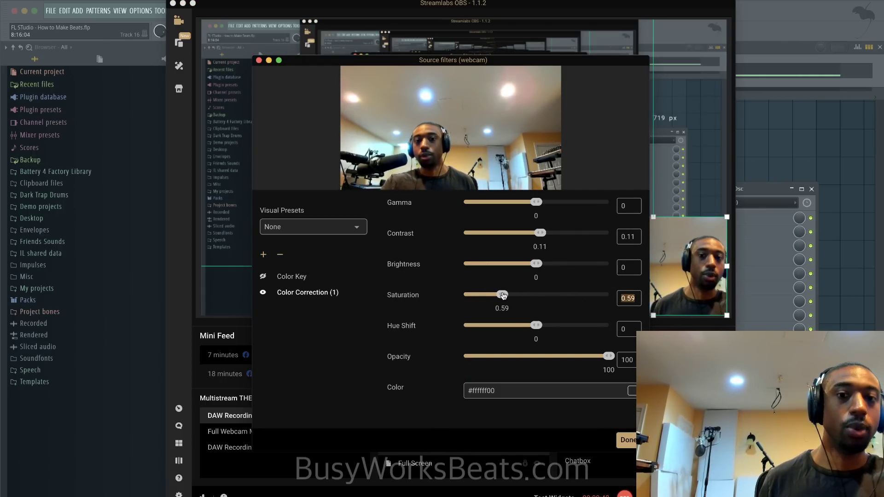
{"action": "left_click_drag", "start_coordinate": [502, 295], "coordinate": [543, 295]}
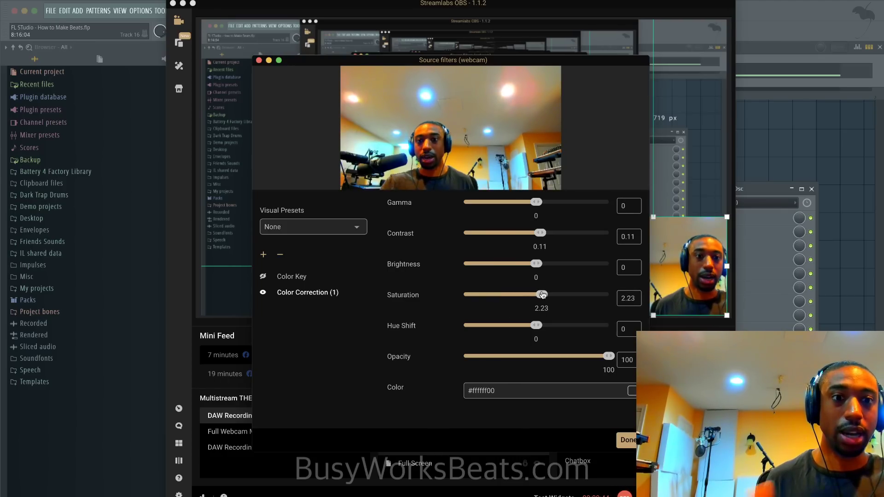
{"action": "left_click_drag", "start_coordinate": [521, 64], "coordinate": [396, 61]}
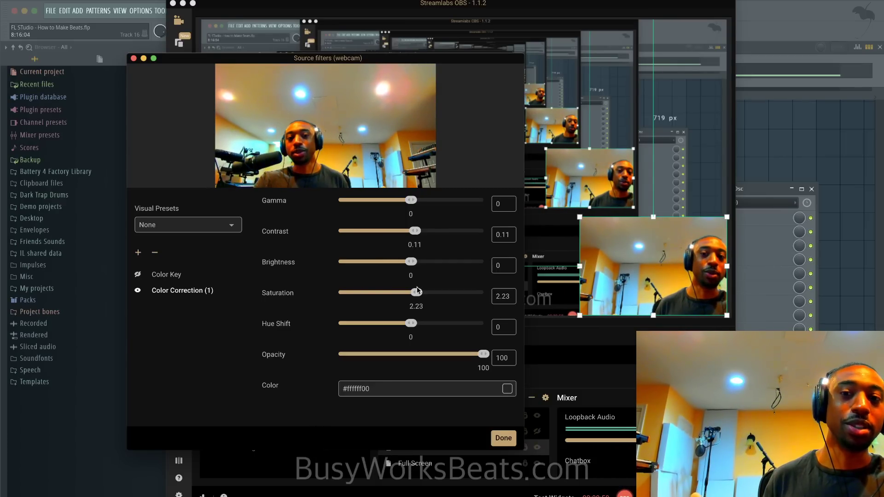
{"action": "left_click_drag", "start_coordinate": [417, 291], "coordinate": [477, 292]}
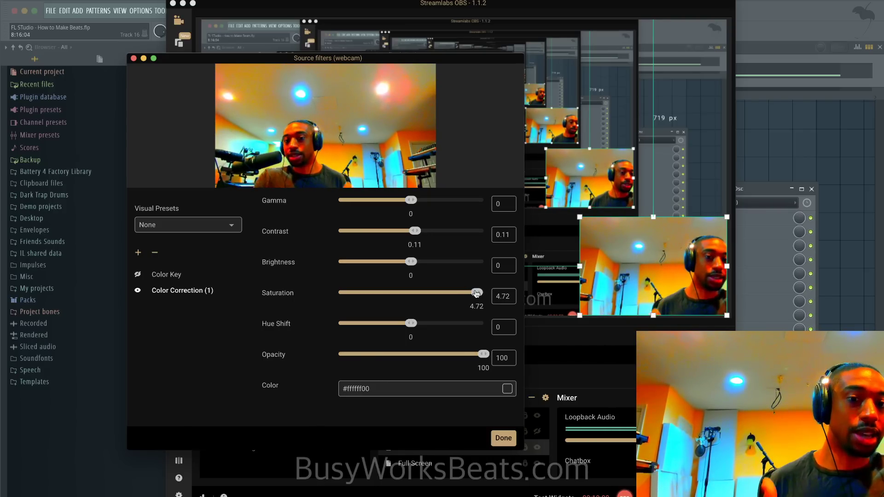
Lower the webcam's Color Correction (1) saturation to 0.59, accept the filter settings and return to FL Studio
{"action": "left_click_drag", "start_coordinate": [477, 294], "coordinate": [402, 293]}
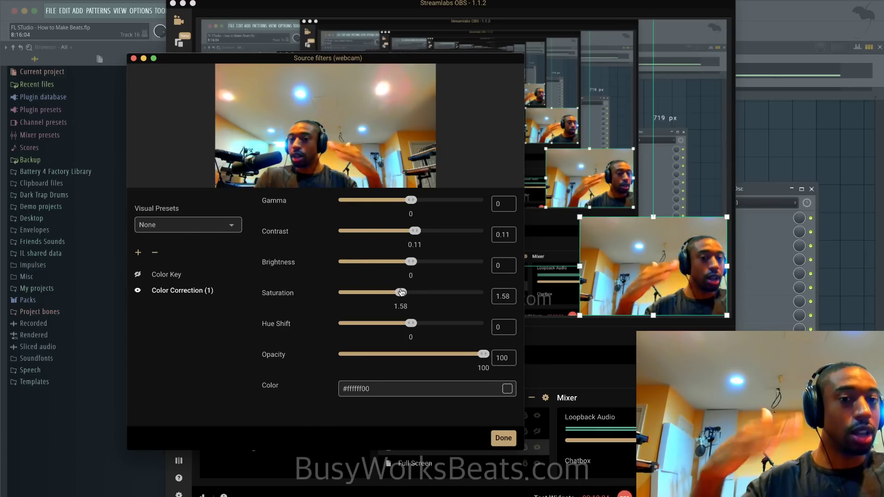
{"action": "left_click_drag", "start_coordinate": [511, 297], "coordinate": [487, 298]}
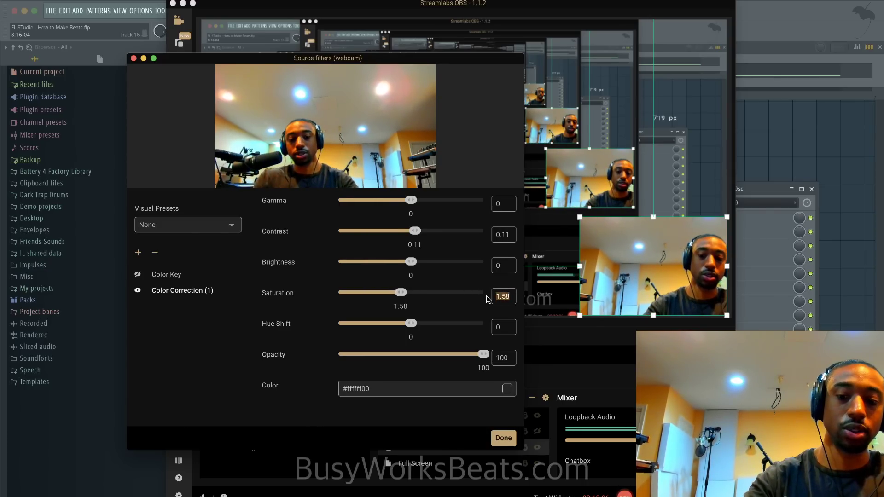
{"action": "type", "text": "0.59"}
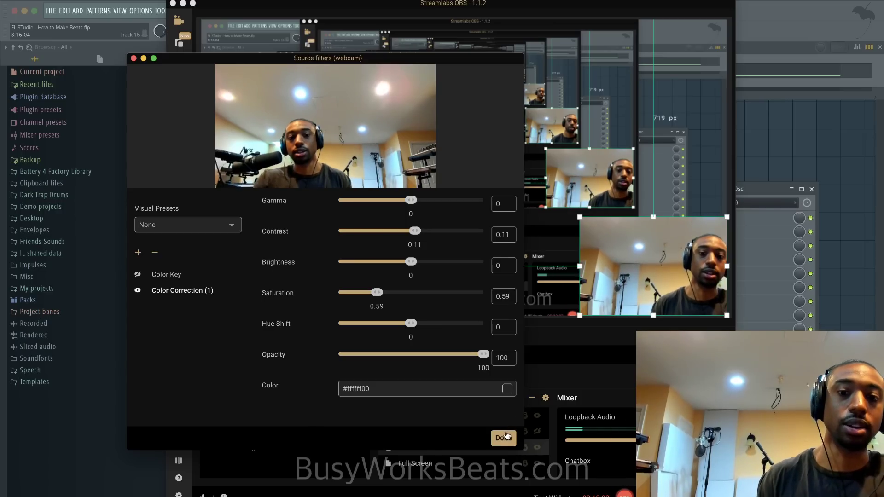
{"action": "left_click", "coordinate": [504, 438]}
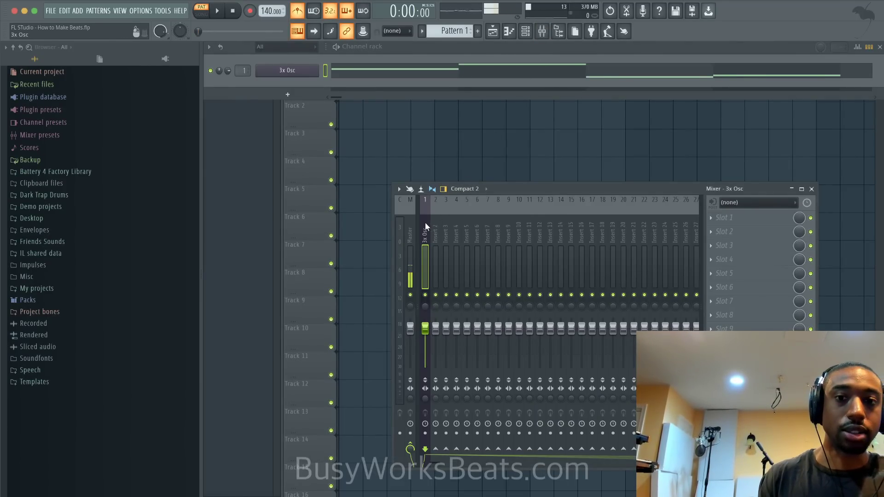
Load Fruity Blood Overdrive into the first effect slot of the 3x Osc mixer track
{"action": "left_click", "coordinate": [730, 220]}
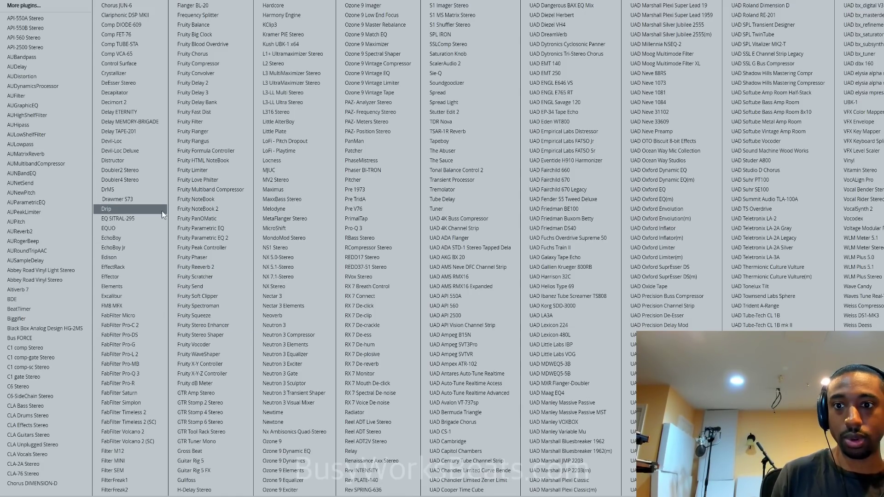
{"action": "left_click", "coordinate": [226, 45]}
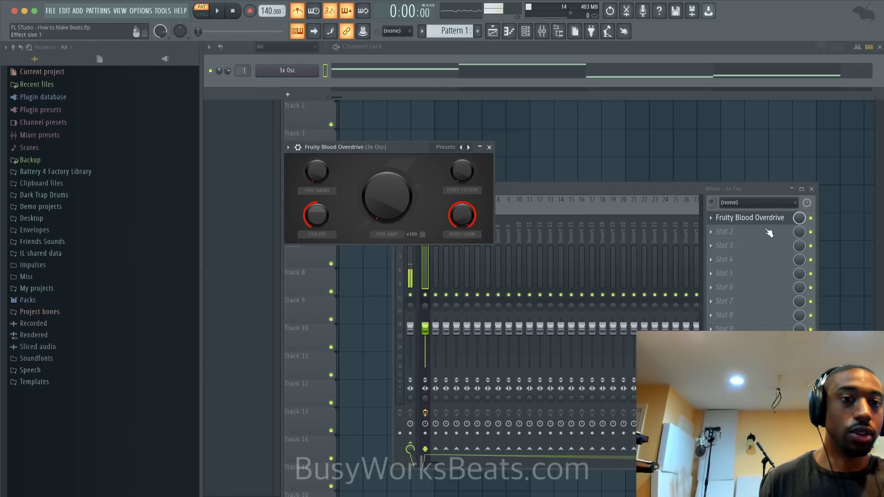
Search the plugin picker for "blood" and try to pick Fruity Blood Overdrive for the second effect slot
{"action": "left_click", "coordinate": [712, 231]}
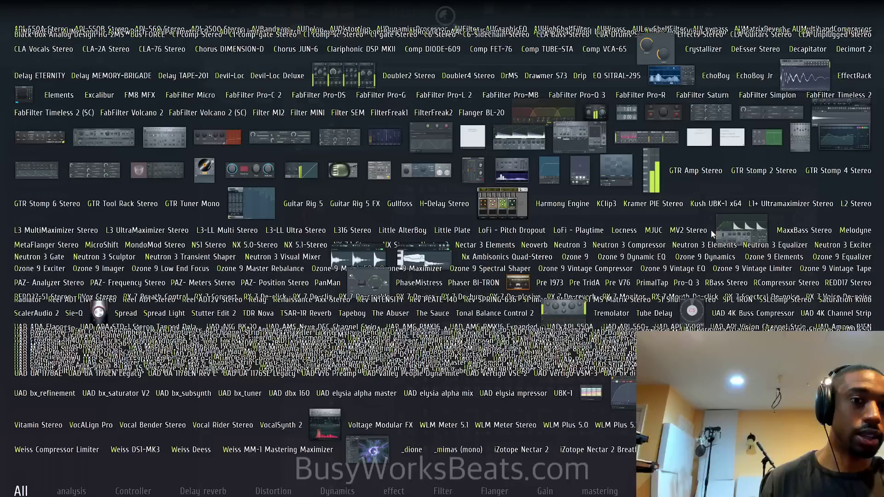
{"action": "type", "text": "blood"}
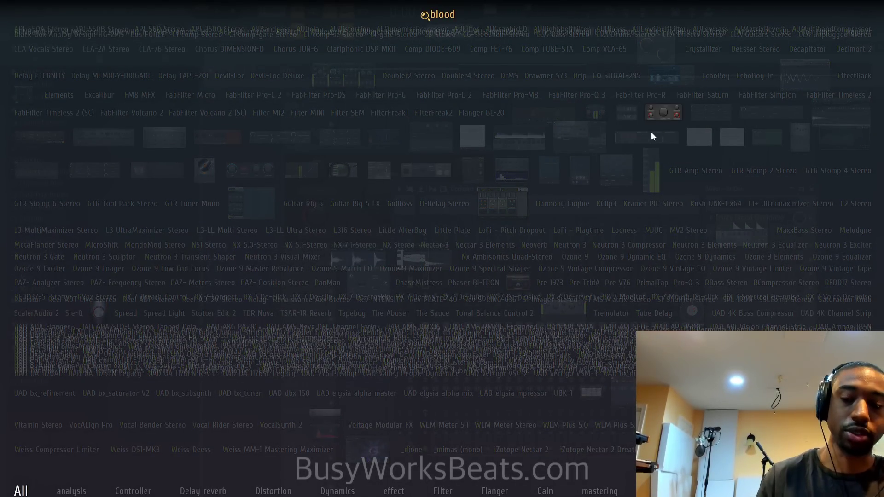
{"action": "left_click", "coordinate": [666, 120]}
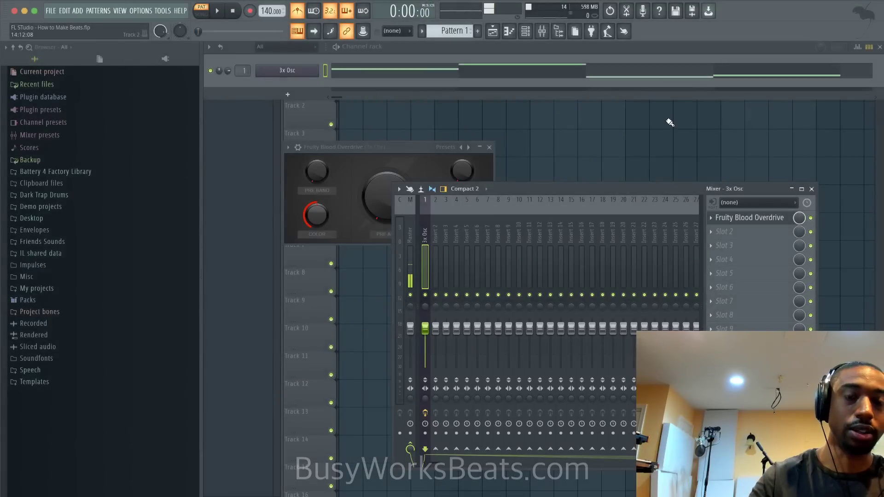
Lower Fruity Blood Overdrive's post gain to about halfway and raise its pre amp to about halfway while playing the pattern
{"action": "left_click", "coordinate": [738, 220]}
{"action": "left_click", "coordinate": [738, 220]}
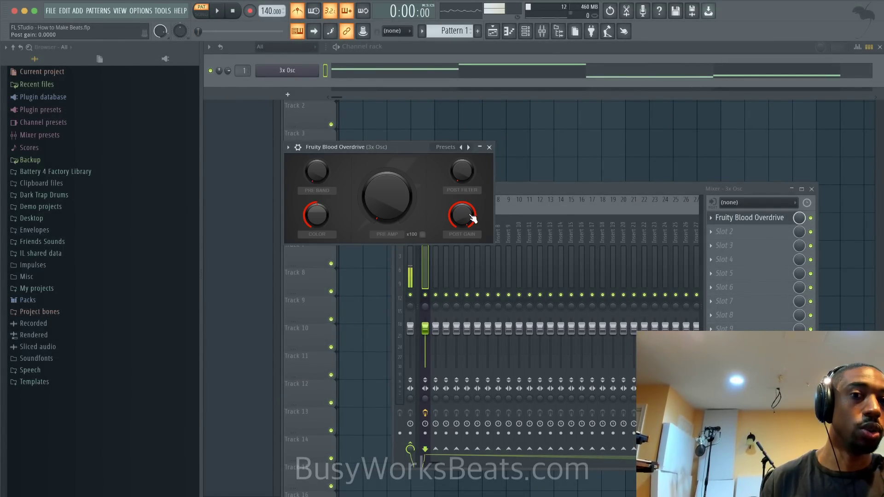
{"action": "left_click_drag", "start_coordinate": [473, 220], "coordinate": [473, 228]}
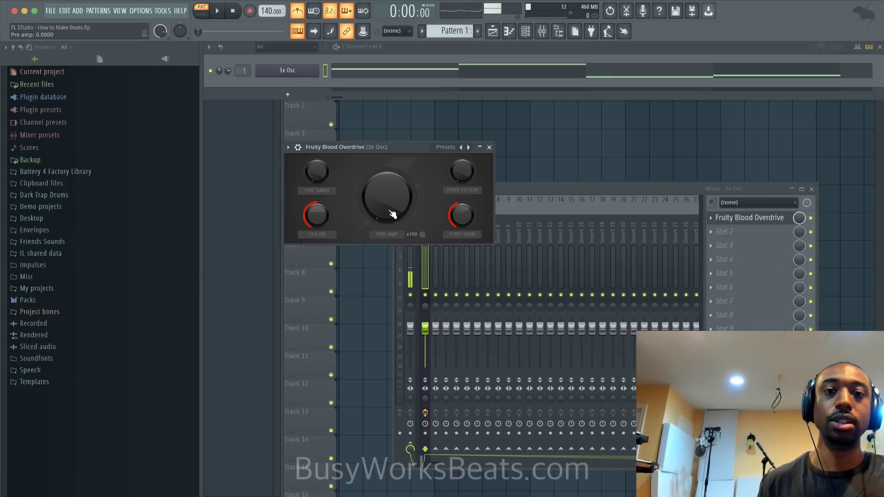
{"action": "key", "text": "space"}
{"action": "left_click_drag", "start_coordinate": [393, 215], "coordinate": [392, 205]}
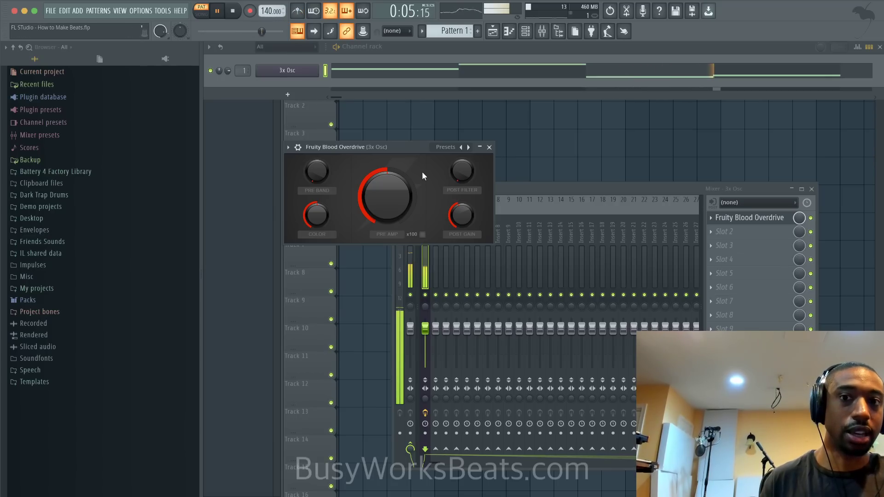
{"action": "left_click_drag", "start_coordinate": [403, 197], "coordinate": [397, 210]}
{"action": "mouse_move", "coordinate": [800, 217]}
{"action": "left_mouse_down"}
{"action": "mouse_move", "coordinate": [800, 228]}
{"action": "mouse_move", "coordinate": [800, 220]}
{"action": "left_mouse_up"}
{"action": "key", "text": "space"}
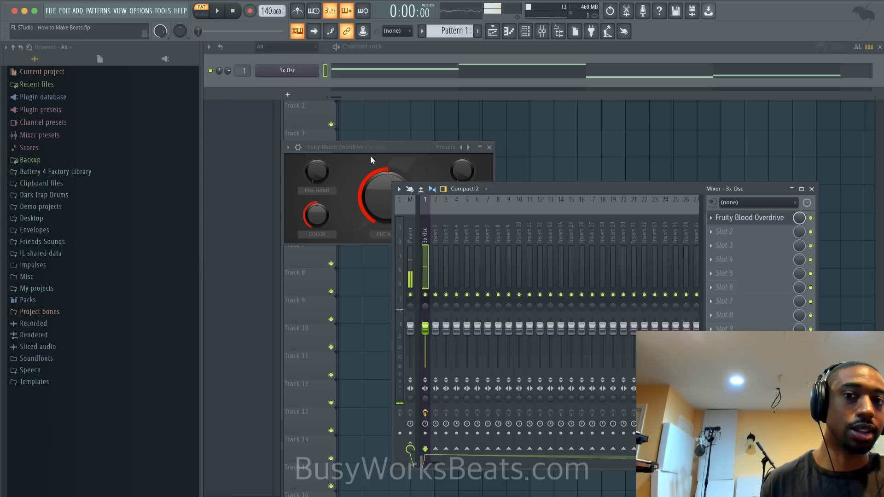
Audition Fruity Blood Overdrive's pre amp at 0.6437 and settle on 0.4858 while playing back the pattern
{"action": "left_click", "coordinate": [377, 147]}
{"action": "key", "text": "space"}
{"action": "left_click_drag", "start_coordinate": [387, 197], "coordinate": [387, 189]}
{"action": "key", "text": "space"}
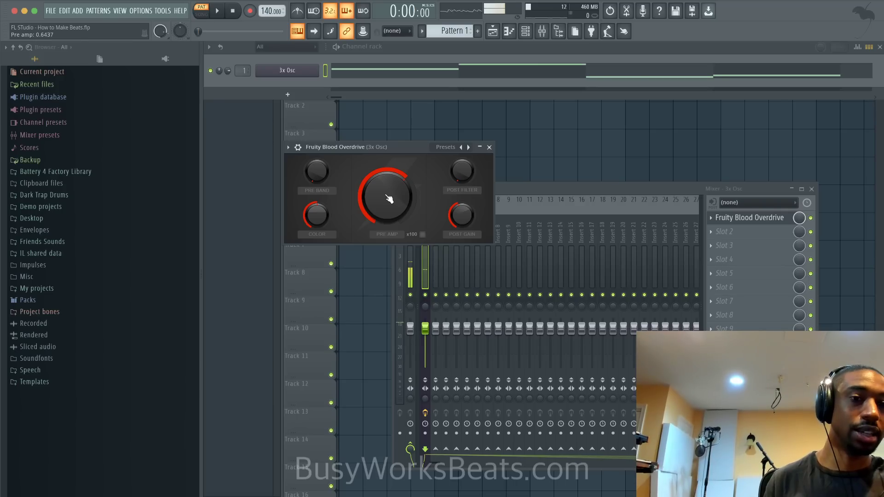
{"action": "left_click_drag", "start_coordinate": [386, 196], "coordinate": [390, 263]}
{"action": "key", "text": "space"}
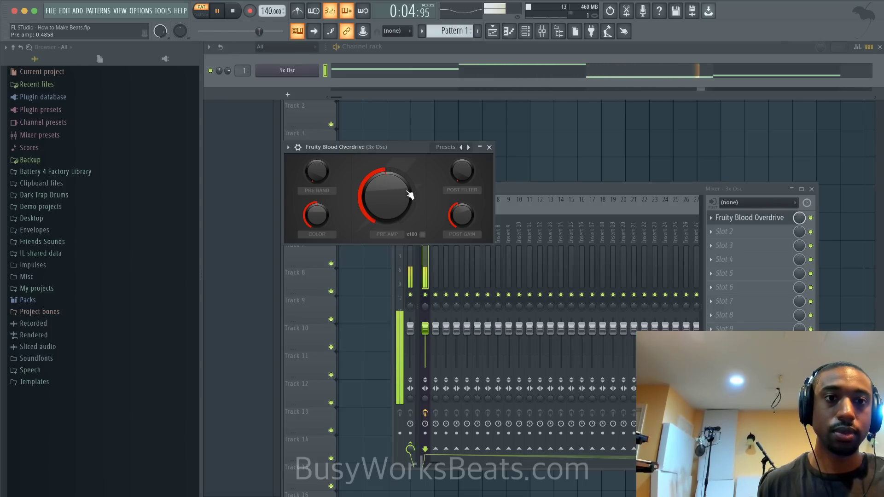
{"action": "key", "text": "space"}
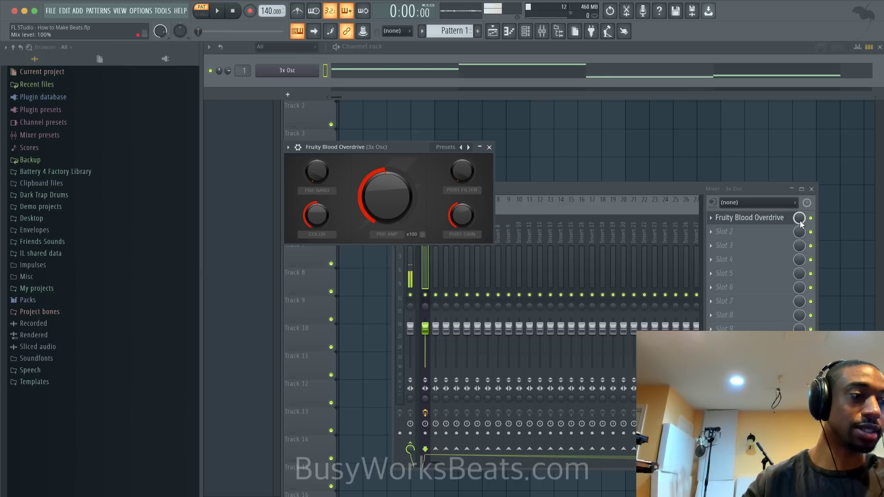
Compare the sound with the overdrive slot's mix level at 0% and set it to 37% during playback
{"action": "left_click_drag", "start_coordinate": [800, 221], "coordinate": [800, 276]}
{"action": "key", "text": "space"}
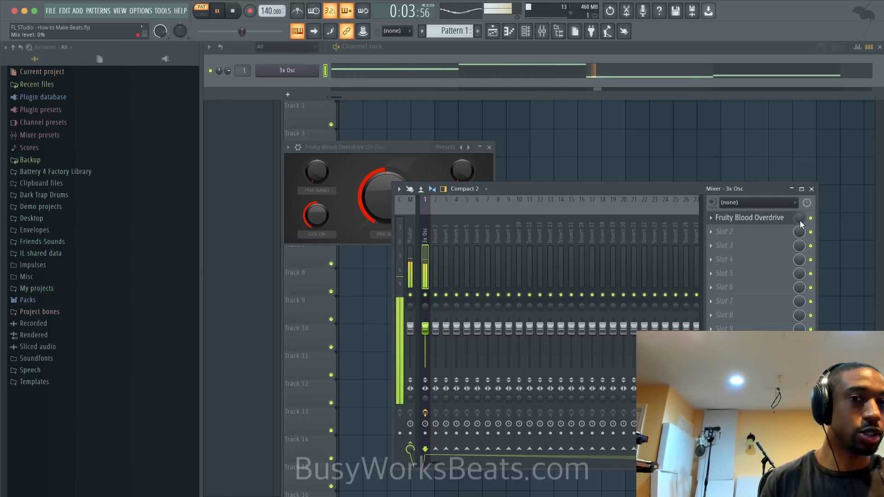
{"action": "key", "text": "space"}
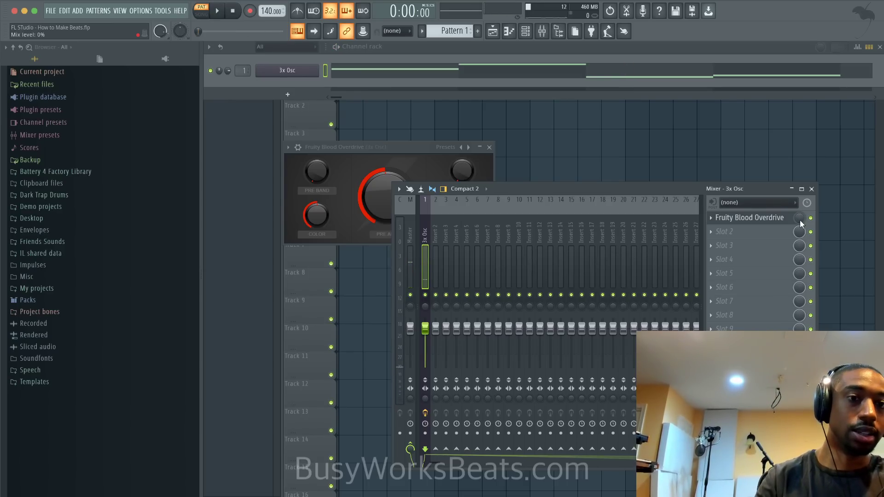
{"action": "key", "text": "space"}
{"action": "left_click_drag", "start_coordinate": [800, 221], "coordinate": [800, 207]}
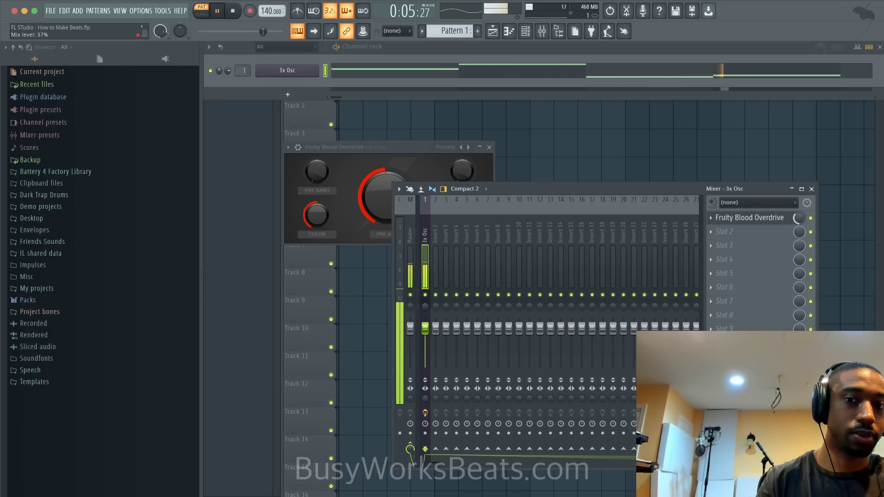
Close Fruity Blood Overdrive and the mixer, and stop the pattern playback
{"action": "left_click", "coordinate": [489, 147]}
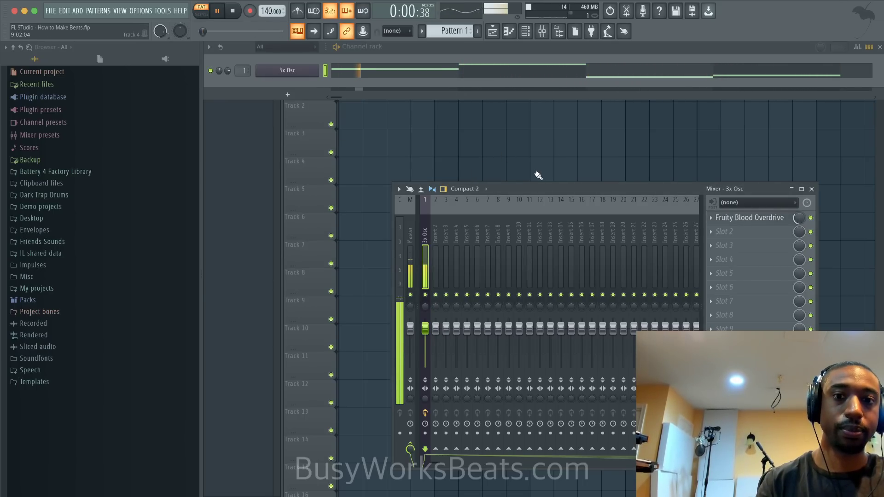
{"action": "left_click", "coordinate": [812, 189]}
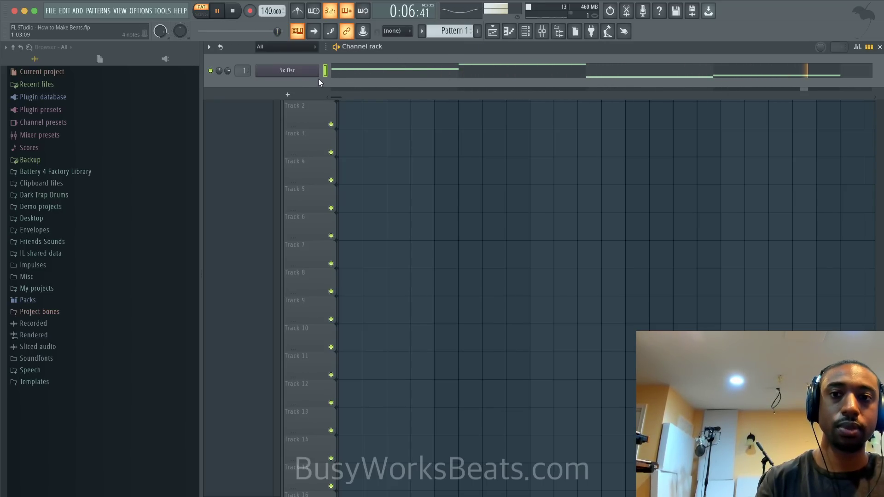
{"action": "key", "text": "space"}
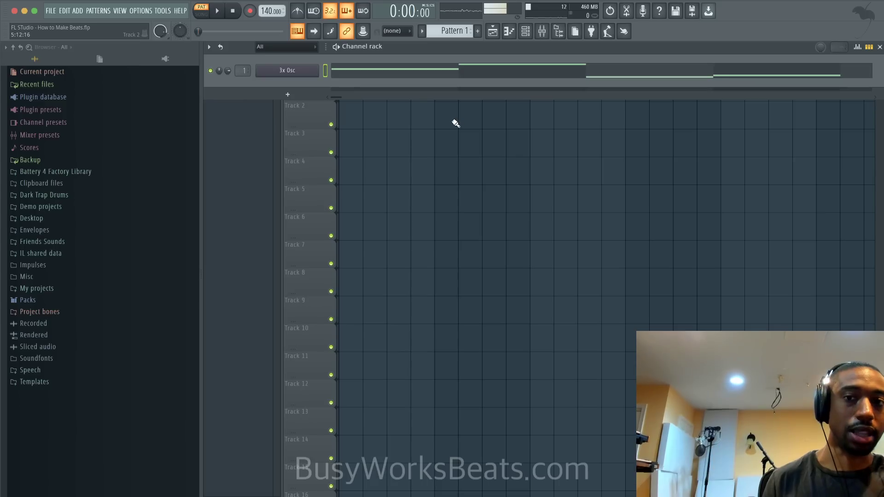
Hide the channel rack, place Pattern 1 at bar 1 of Track 1 in the playlist and switch to song mode
{"action": "key", "text": "F6"}
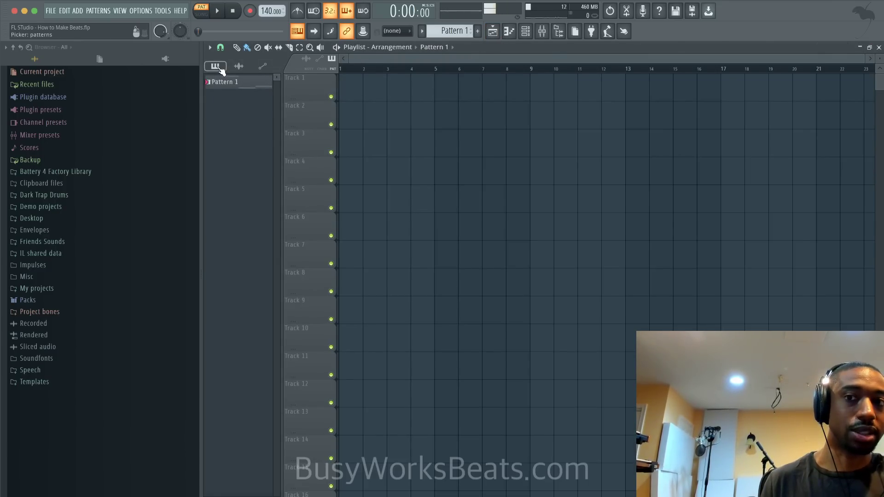
{"action": "left_click_drag", "start_coordinate": [256, 84], "coordinate": [341, 88]}
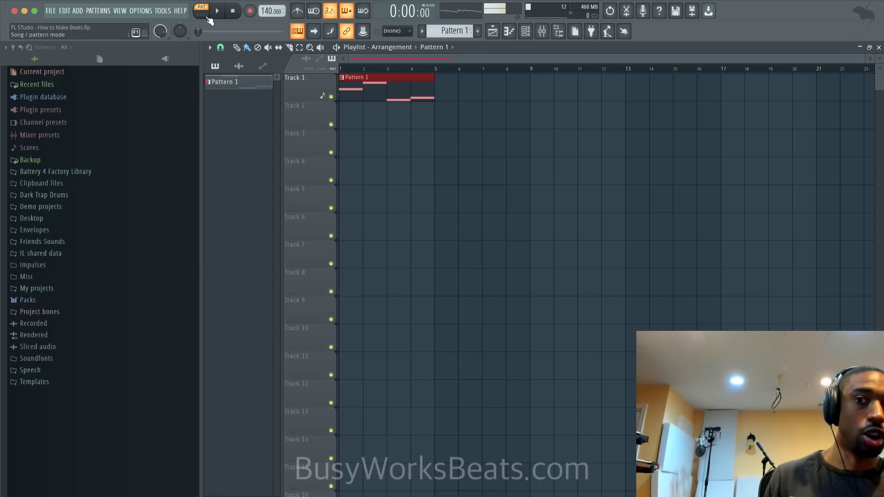
{"action": "left_click", "coordinate": [205, 15]}
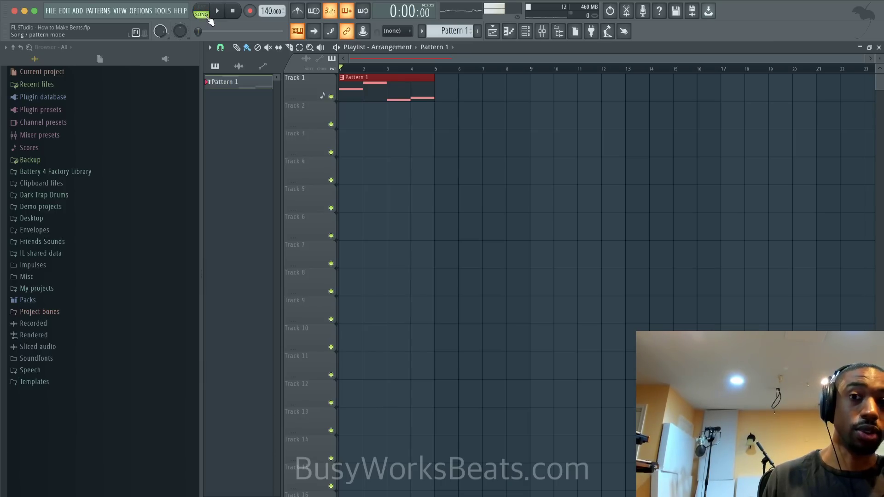
Set the playlist snap to Bar, deselect the pattern clip and play the arrangement in song mode
{"action": "left_click", "coordinate": [221, 48]}
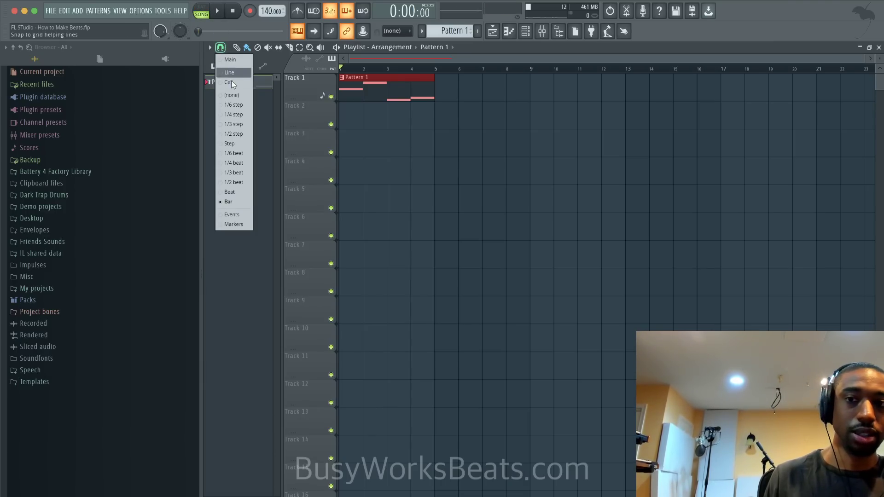
{"action": "left_click", "coordinate": [247, 202]}
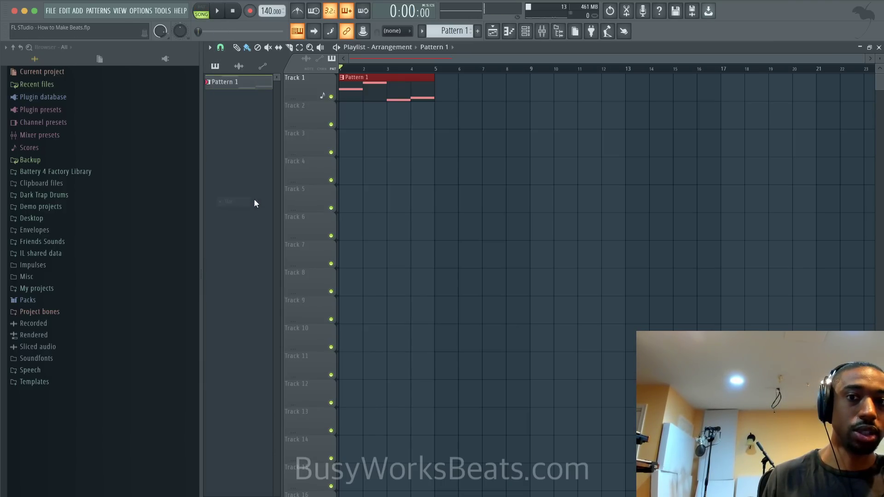
{"action": "right_click", "coordinate": [377, 147]}
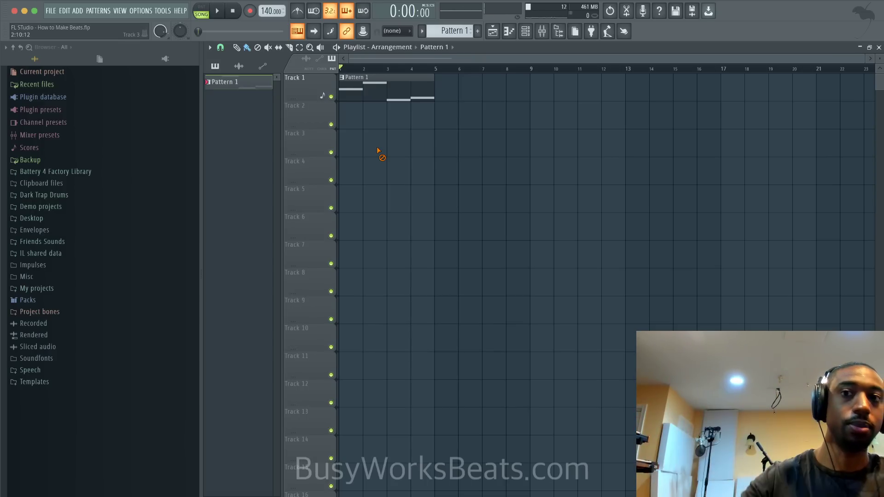
{"action": "key", "text": "space"}
{"action": "key", "text": "space"}
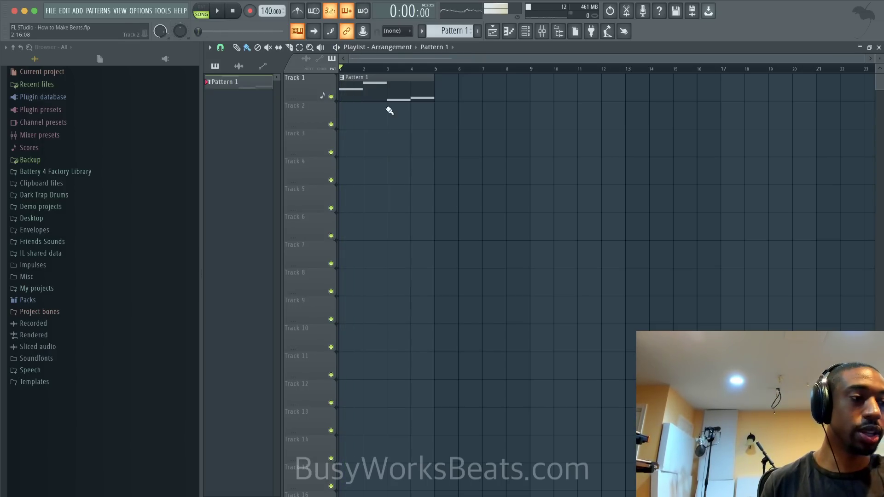
{"action": "key", "text": "space"}
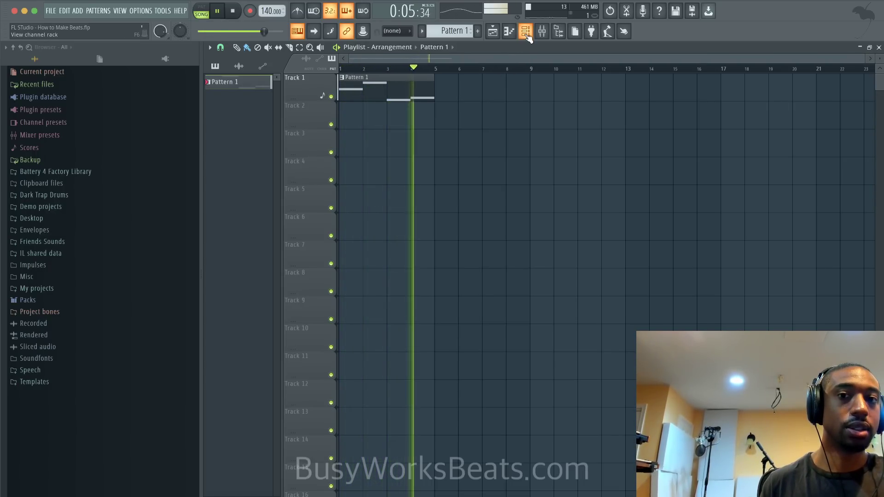
{"action": "key", "text": "space"}
Repeat Pattern 1 along Track 1 with three more clips starting at bars 5, 9 and 13
{"action": "left_click", "coordinate": [445, 86]}
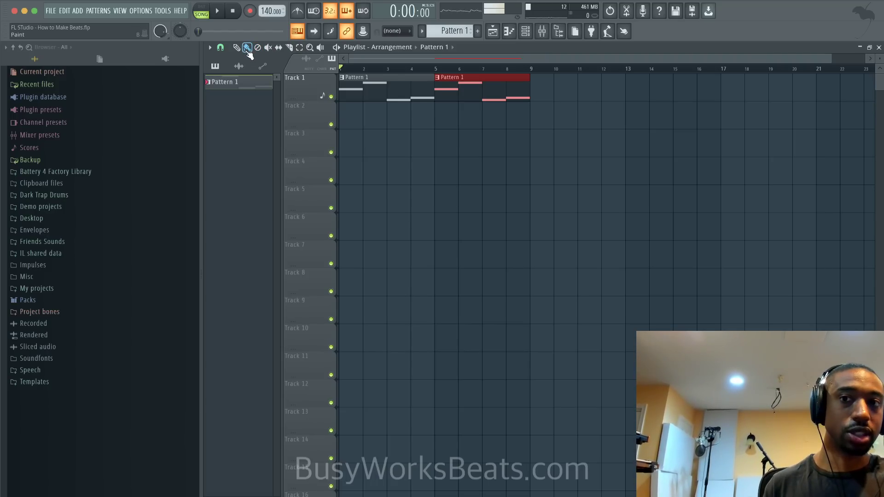
{"action": "left_click", "coordinate": [538, 90]}
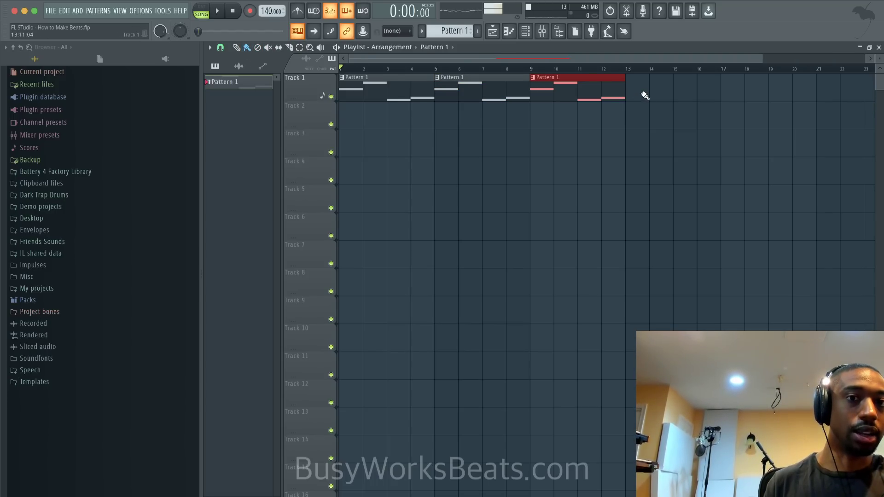
{"action": "left_click_drag", "start_coordinate": [655, 95], "coordinate": [639, 93]}
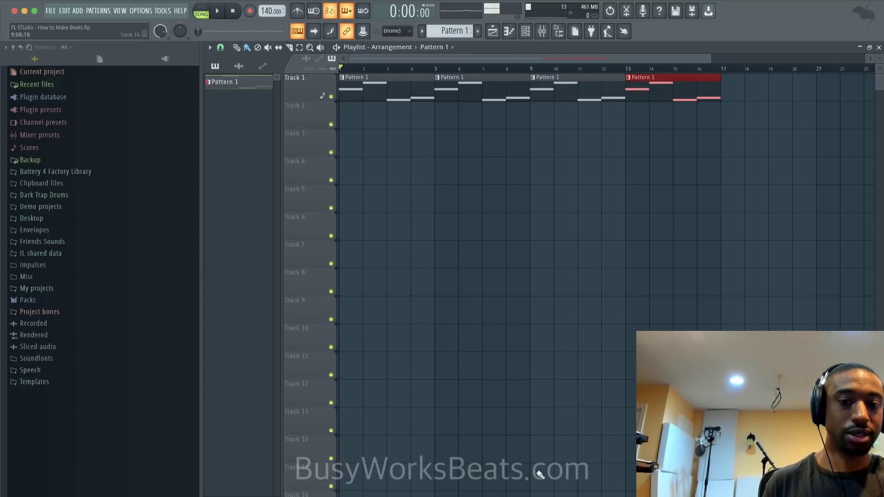
Switch to Streamlabs OBS to check the recording, and return to the FL Studio playlist
{"action": "left_click", "coordinate": [534, 494]}
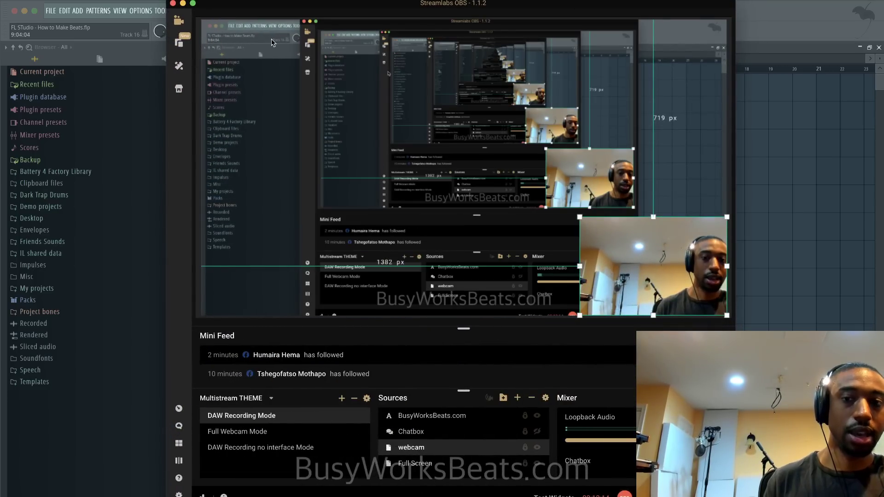
{"action": "left_click", "coordinate": [183, 3]}
{"action": "left_click", "coordinate": [536, 135]}
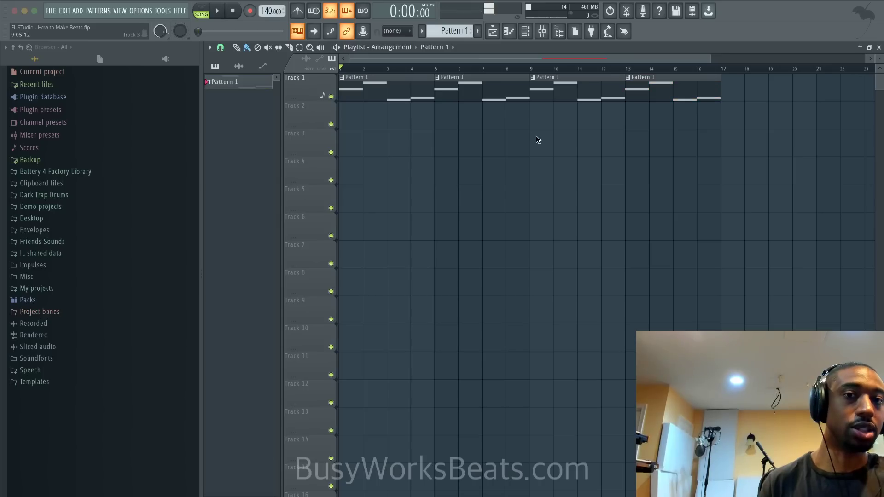